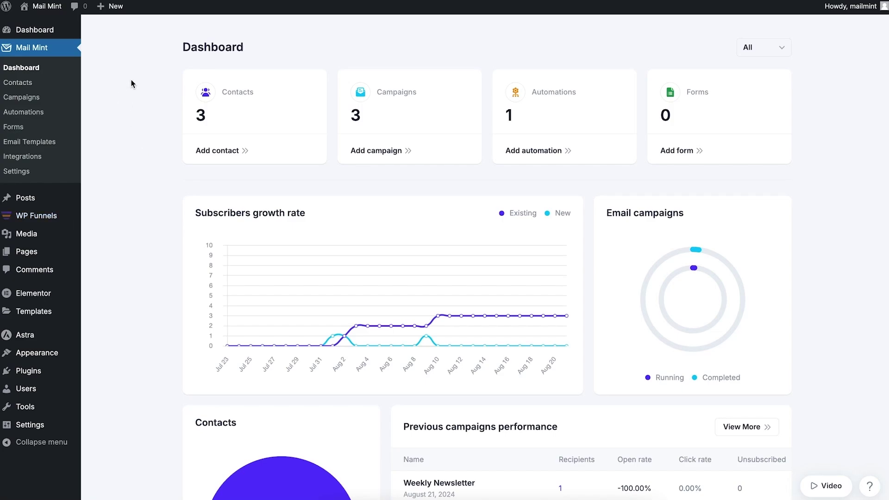
Create a blank Mail Mint form titled 'Opt-in for lead gen'.
left_click(14, 127)
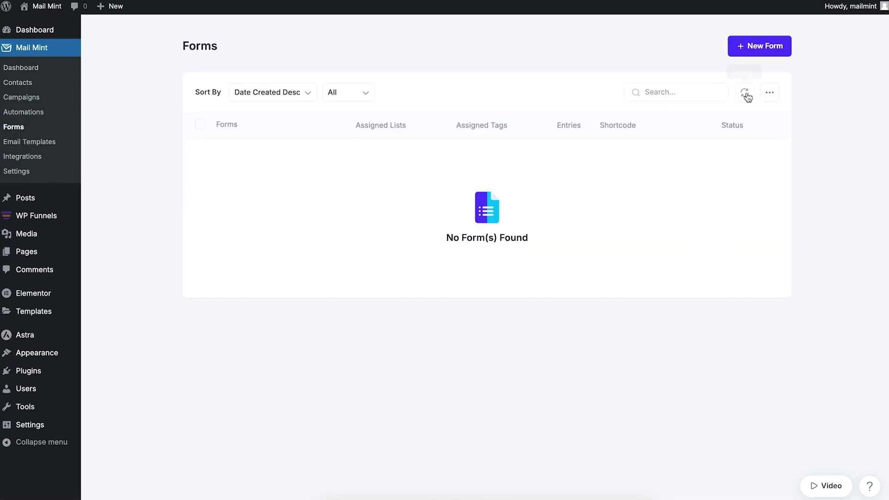
left_click(746, 49)
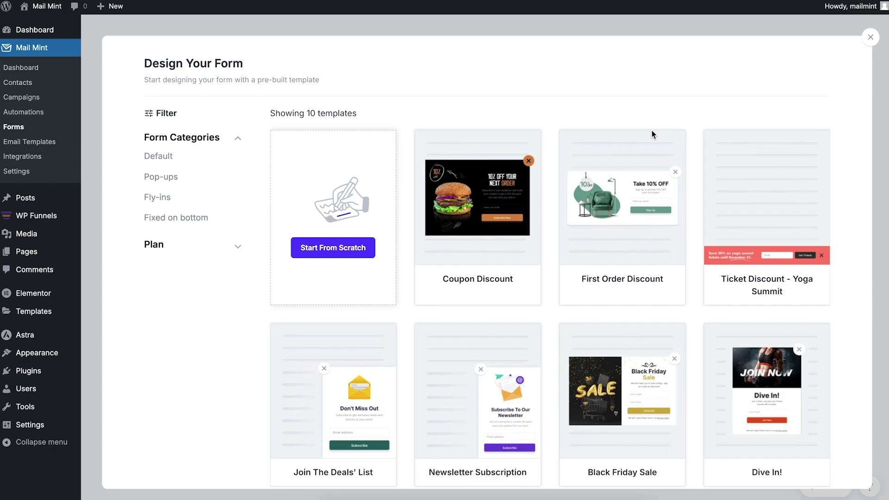
scroll(646, 254, "down", 6)
scroll(647, 255, "up", 6)
left_click(339, 255)
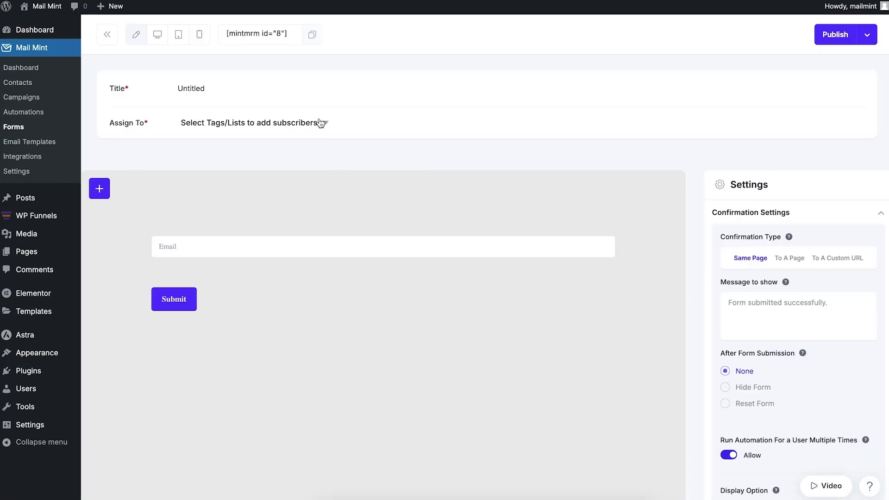
left_click(230, 85)
type("Opt-in for lead gen")
Assign the form to a newly created list named 'Lead gen 1'.
left_click(290, 124)
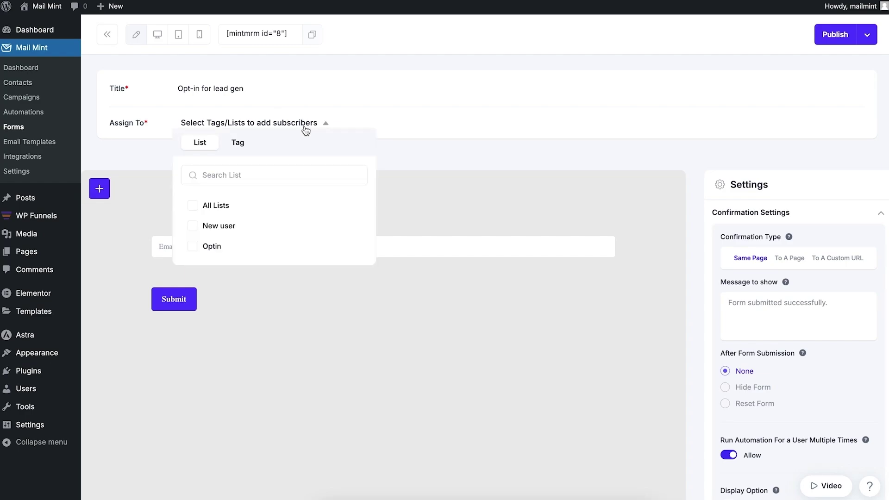
left_click(273, 175)
type("Lead gen 1")
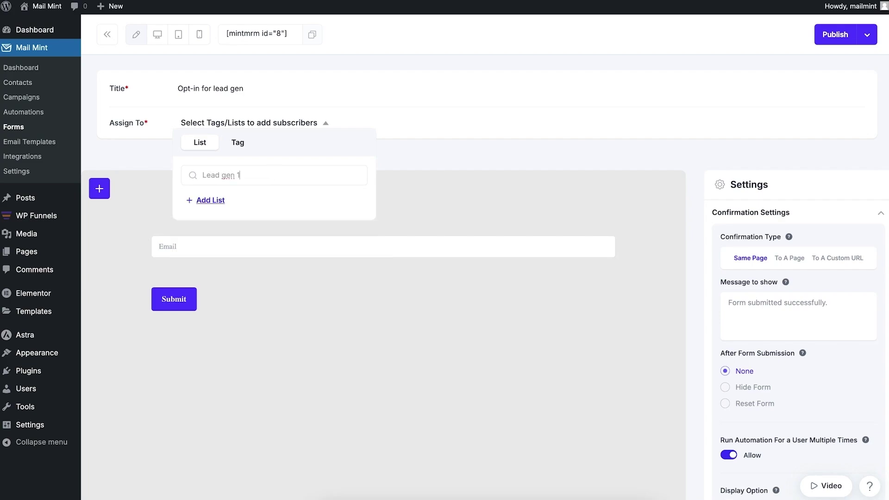
left_click(218, 204)
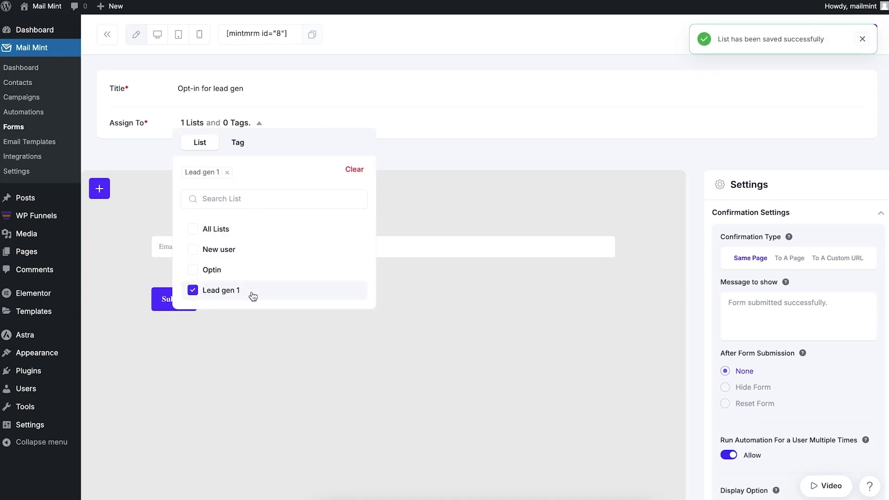
left_click(444, 155)
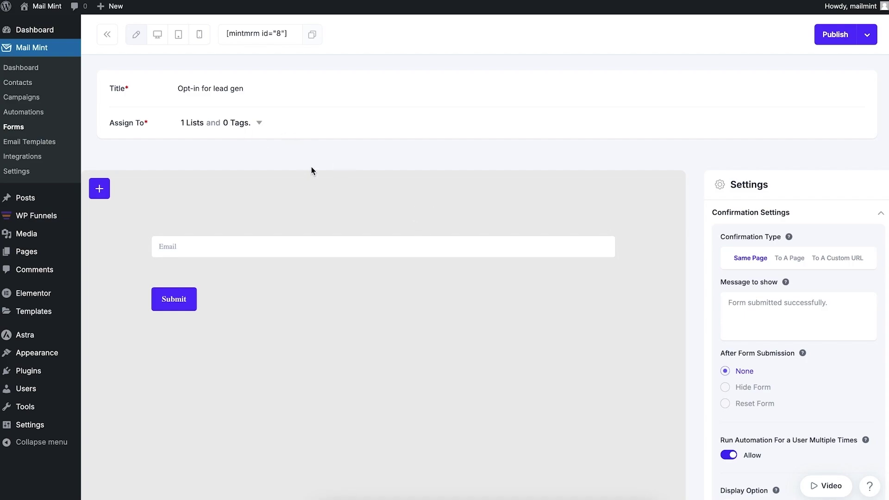
Insert a Mint First name field block below the Email field.
left_click(415, 251)
left_click(411, 265)
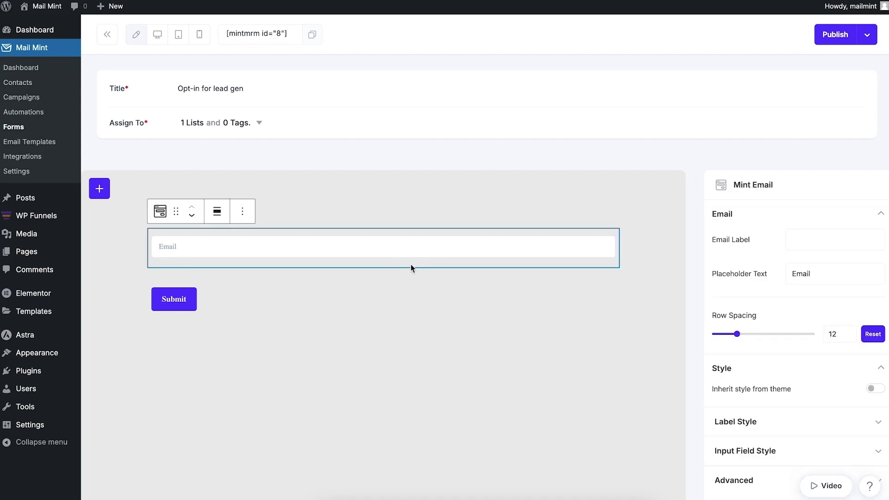
key("Return")
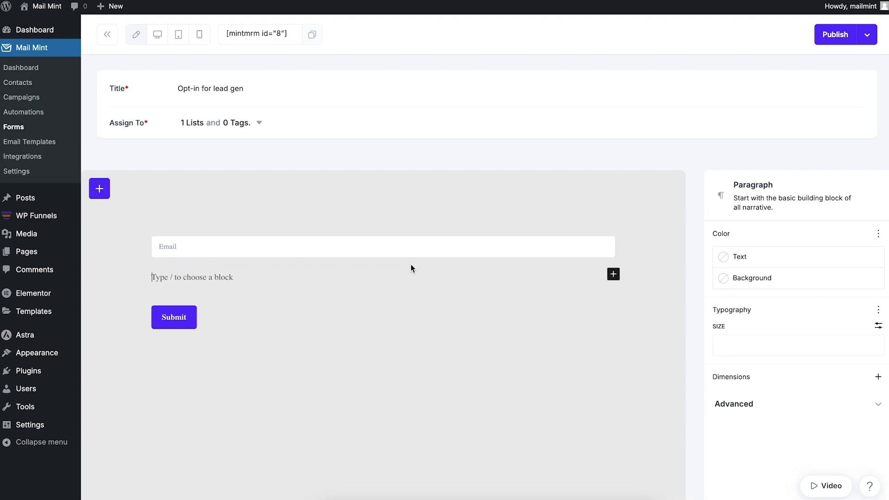
left_click(614, 276)
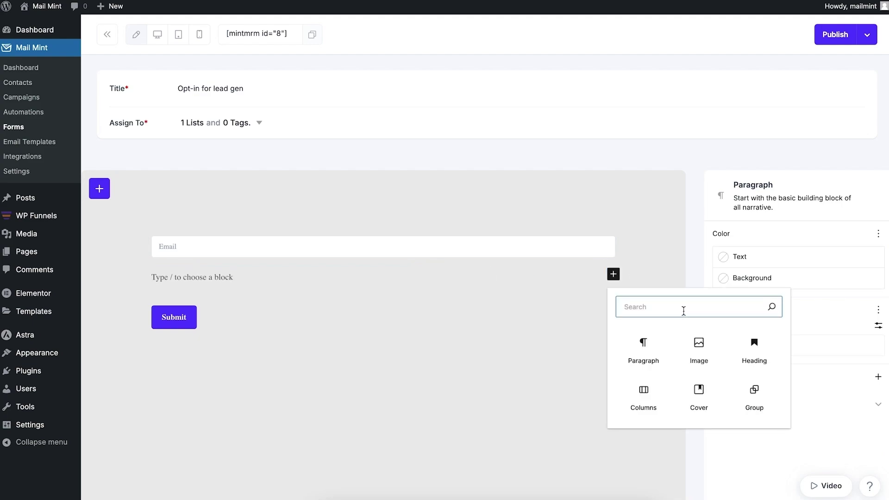
type("fir")
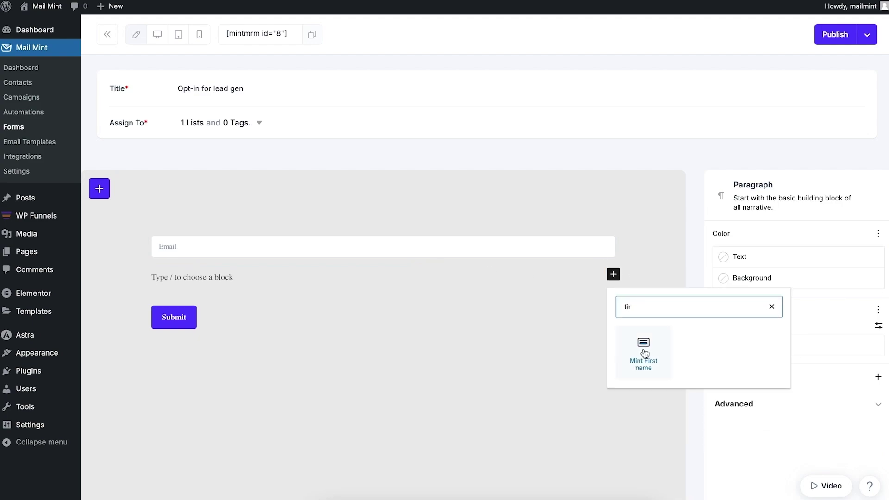
left_click(636, 352)
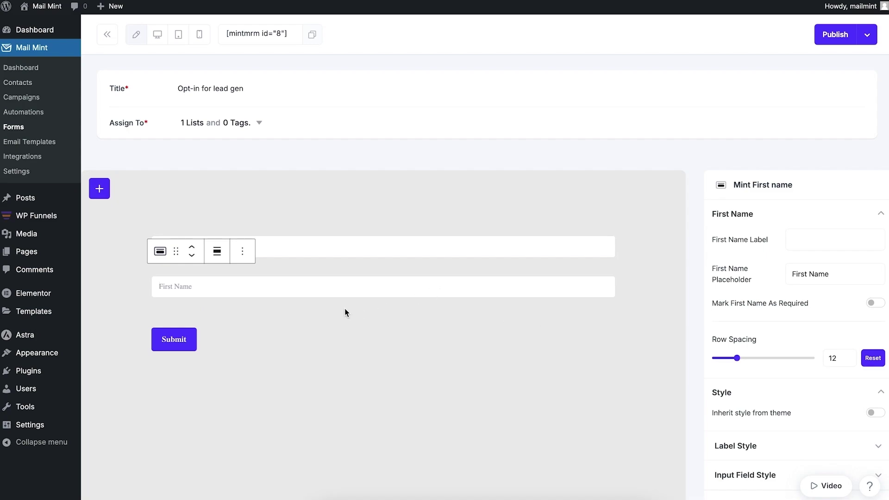
Move First Name above Email, set its placeholder to 'Your Name', and select all form blocks.
left_click(191, 246)
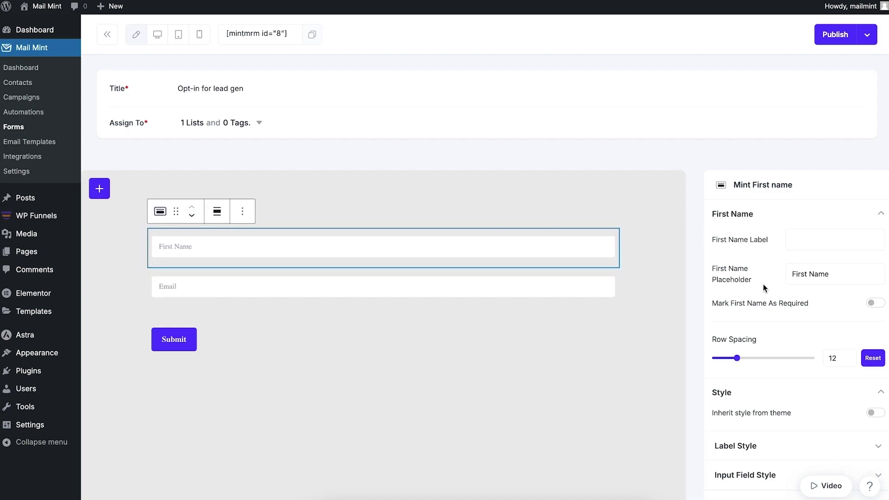
triple_click(803, 275)
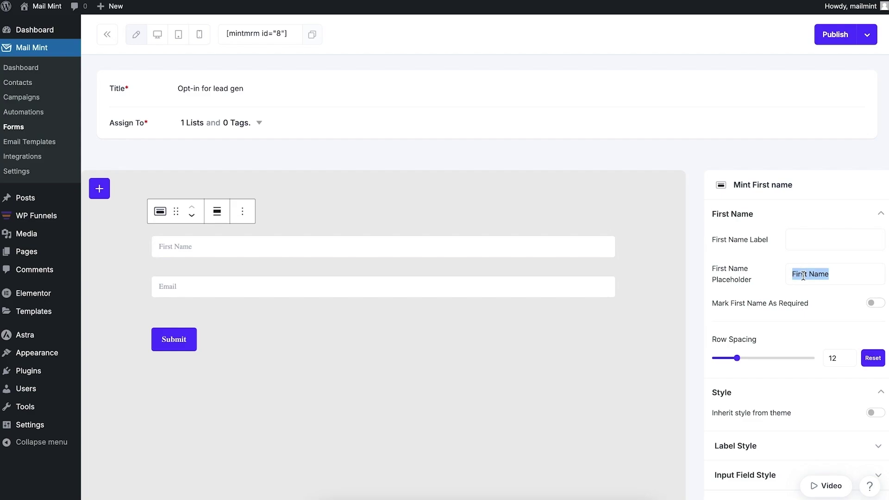
type("Your Name")
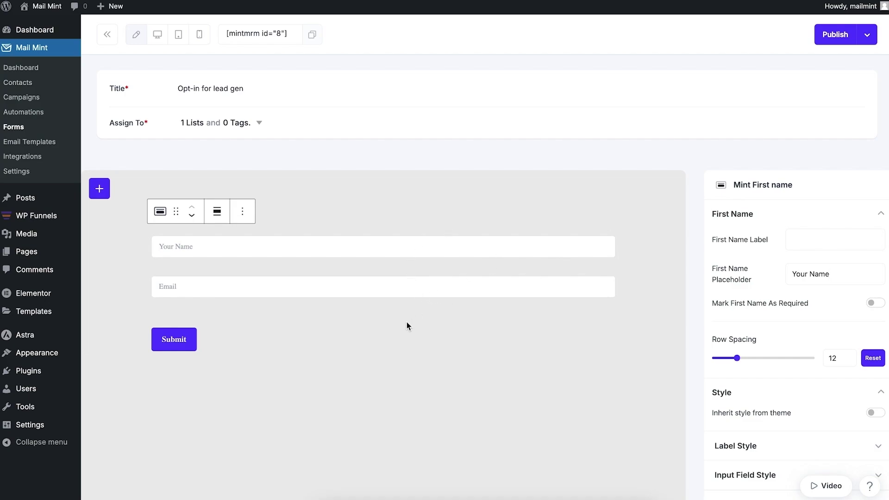
left_click(285, 340)
key("ctrl+a")
key("ctrl+a")
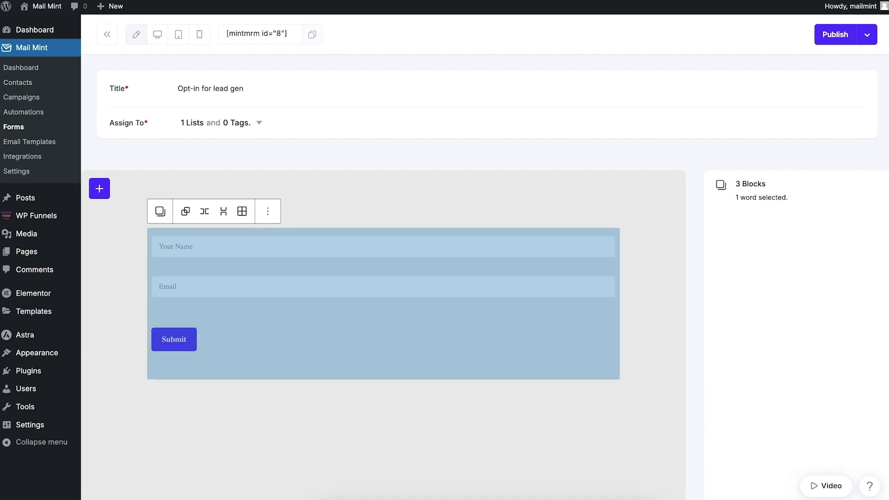
Group the three form blocks and give the group a #38105B background.
left_click(268, 212)
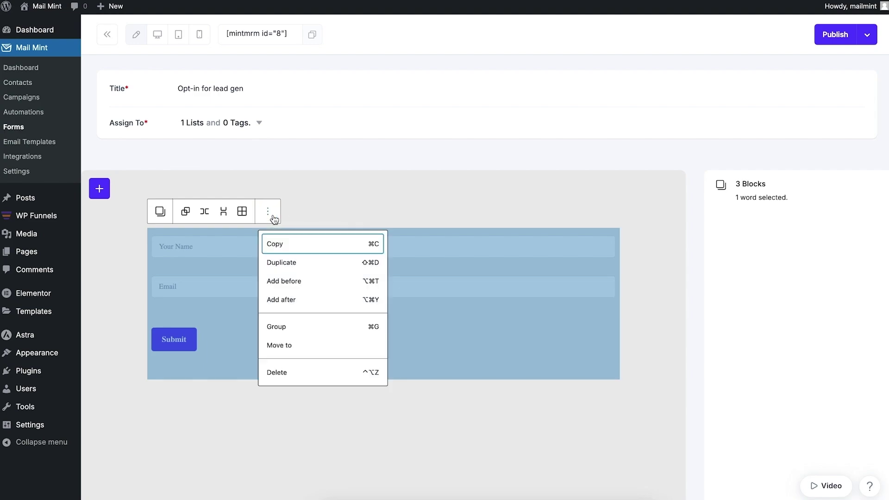
left_click(303, 337)
left_click(855, 282)
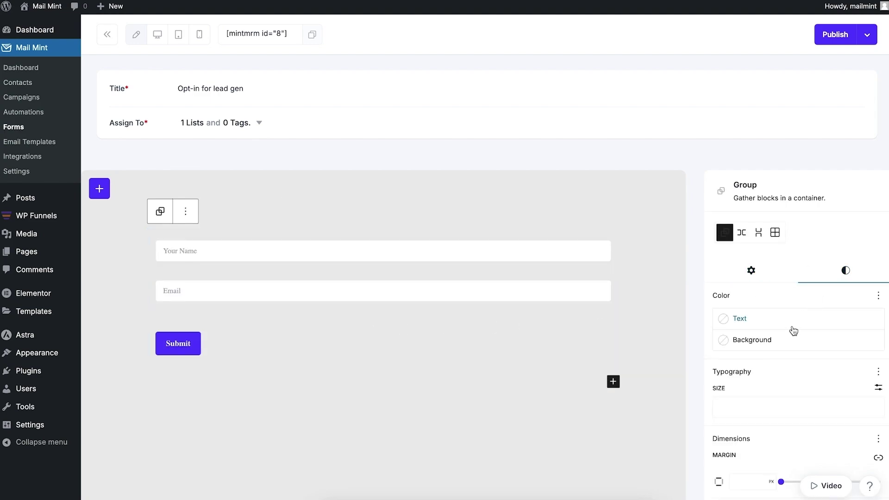
left_click(759, 341)
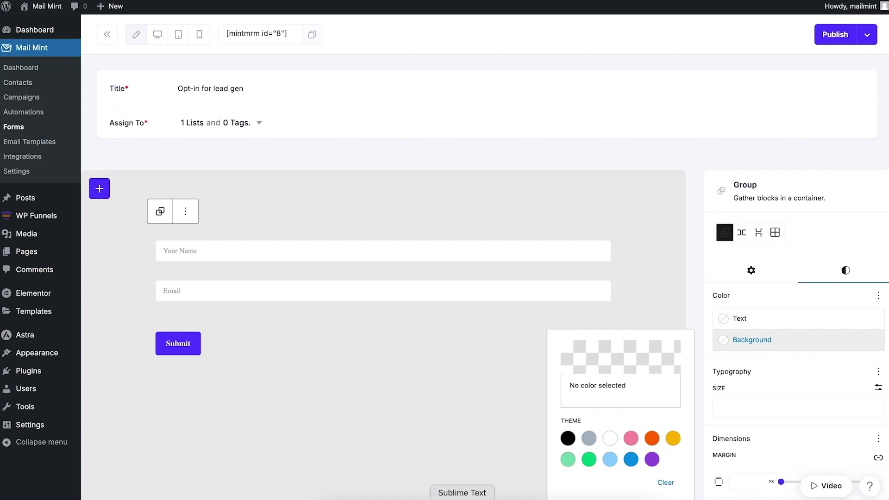
left_click(462, 498)
left_click_drag(348, 130, 268, 128)
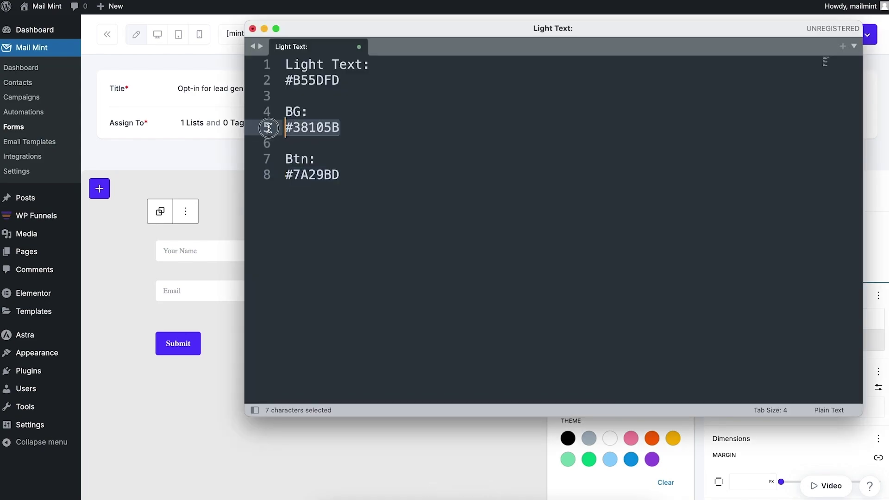
key("super+c")
left_click(579, 430)
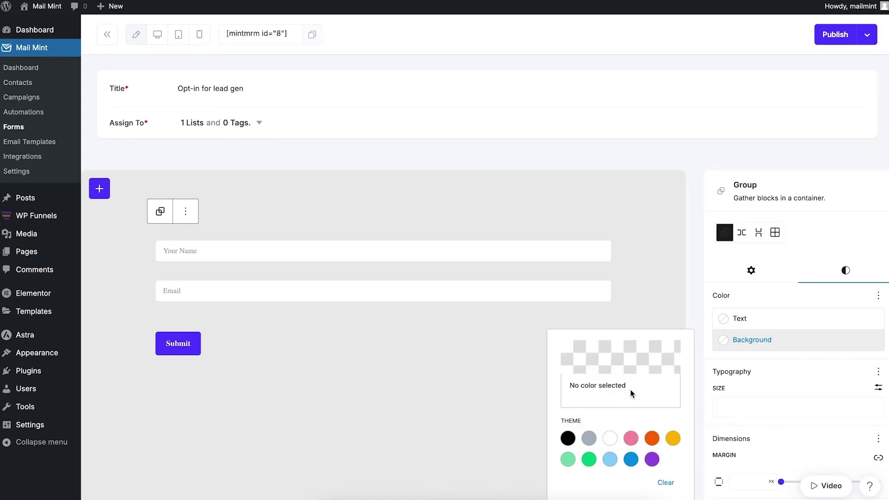
left_click(621, 357)
double_click(476, 385)
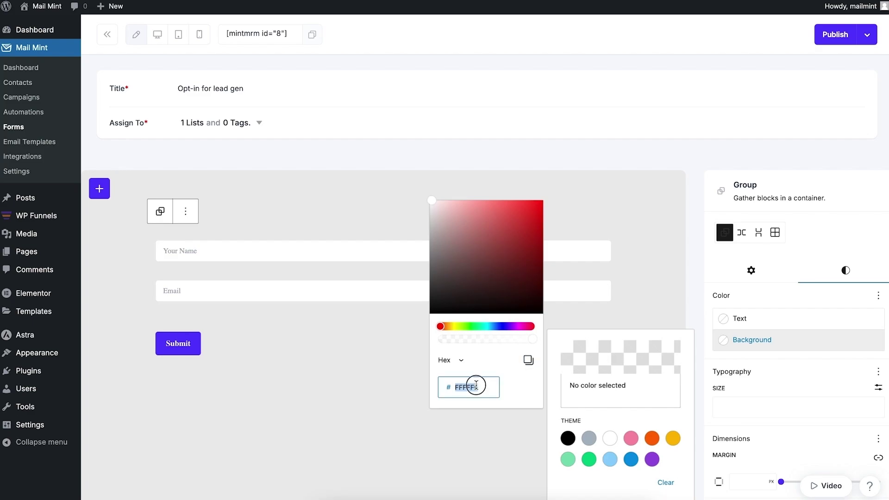
key("super+v")
left_click(348, 380)
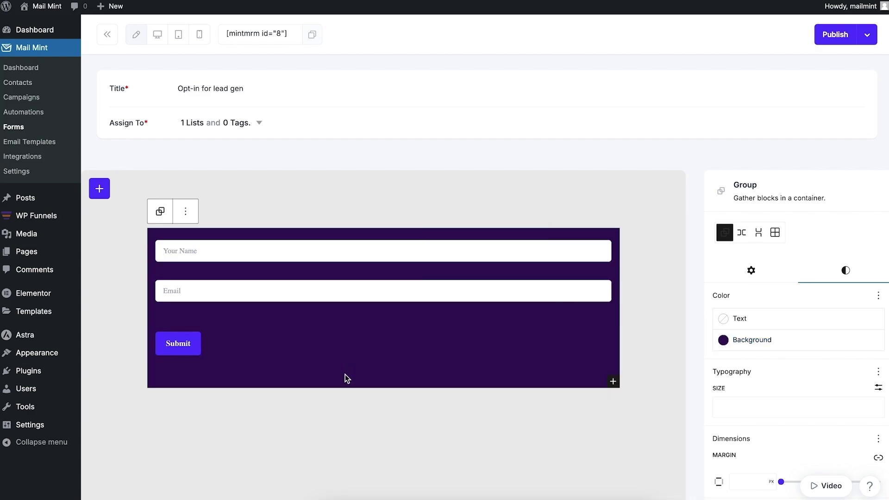
Make the Submit button span the full form width.
left_click(185, 343)
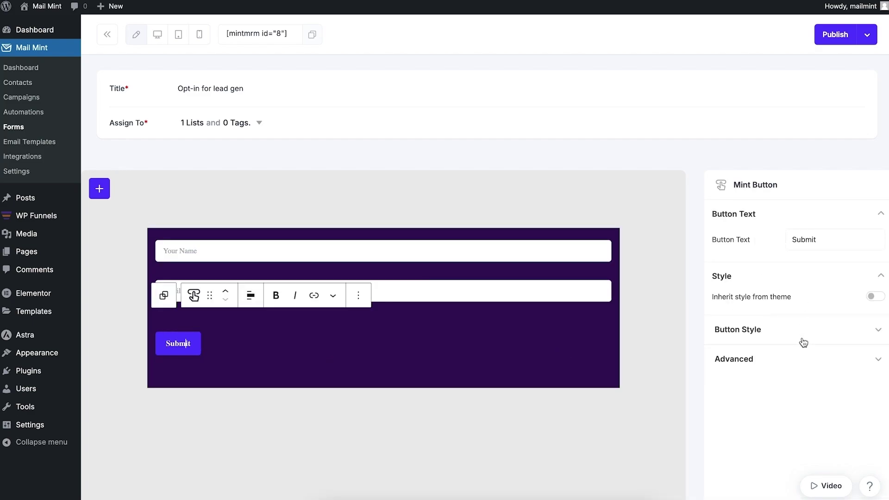
left_click(837, 331)
scroll(829, 324, "down", 3)
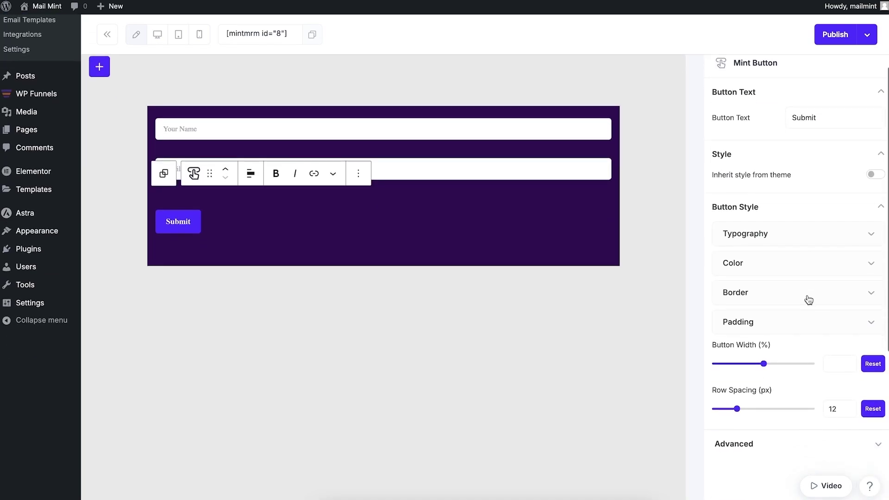
left_click_drag(764, 356, 864, 361)
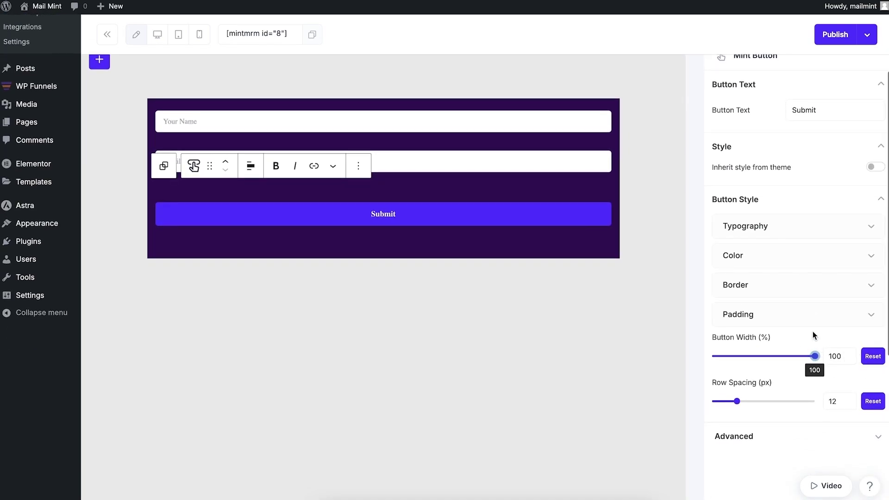
Change the Submit button background colour from #573BFF to #7A29BD.
scroll(807, 299, "down", 2)
left_click(871, 173)
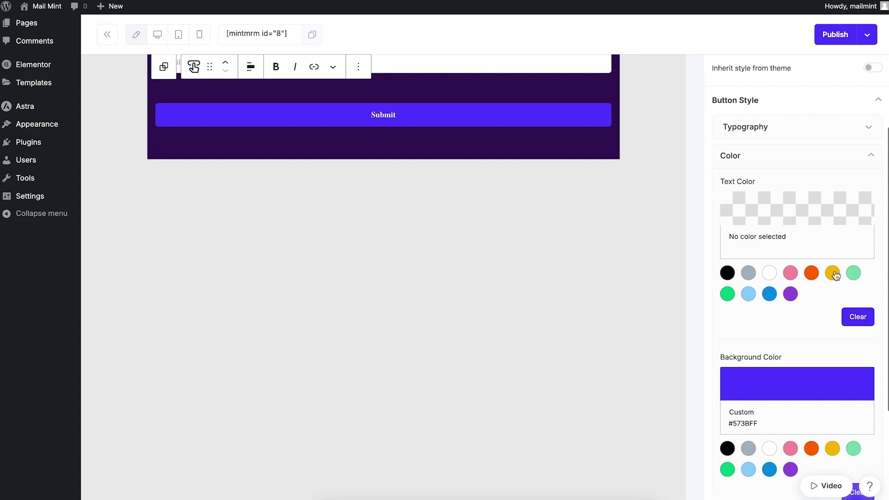
scroll(828, 277, "down", 1)
left_click(777, 342)
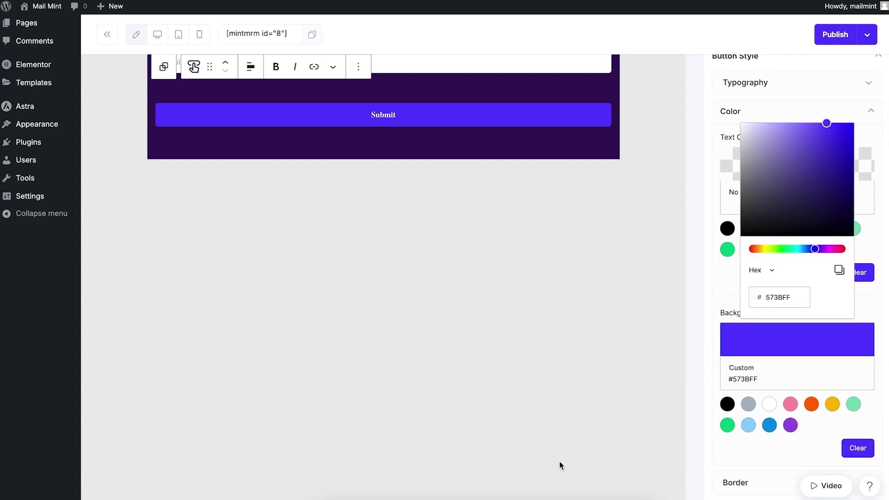
left_click(463, 495)
left_click_drag(338, 178, 283, 174)
key("super+c")
key("super+Tab")
double_click(784, 296)
key("super+v")
left_click(602, 247)
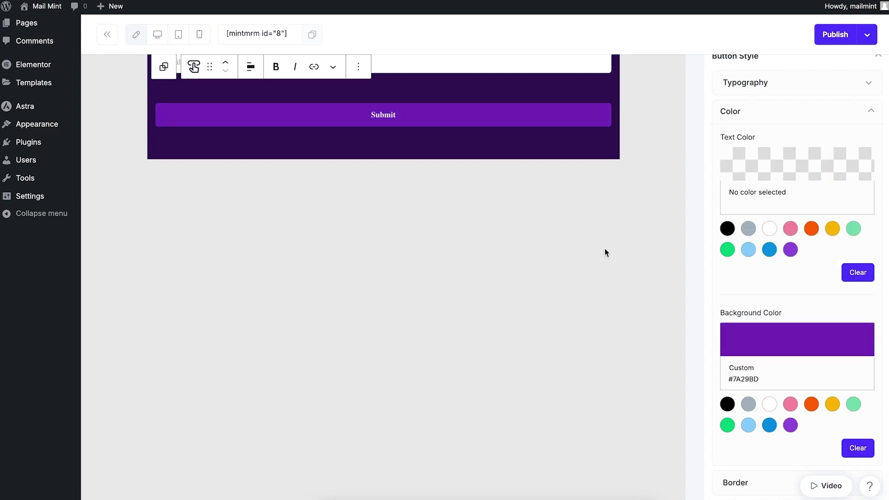
scroll(605, 250, "up", 5)
left_click(630, 185)
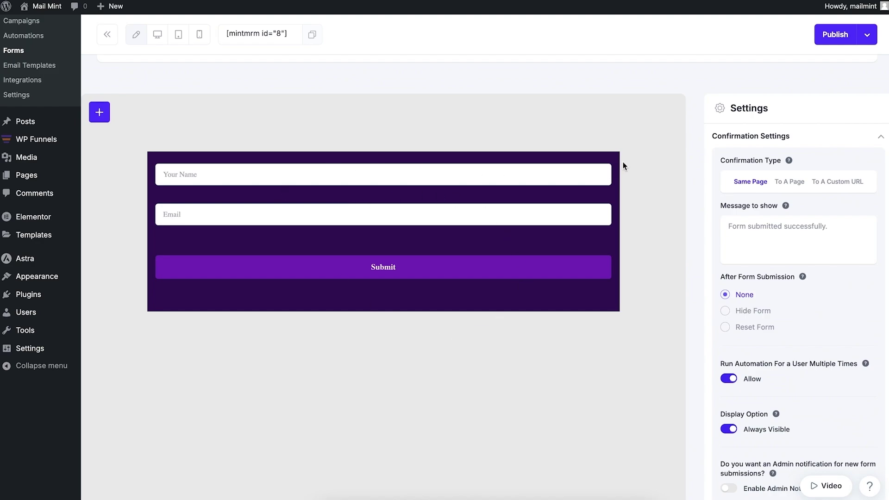
Save the opt-in form and confirm its Form Type layout is Default.
scroll(815, 65, "up", 3)
left_click(835, 34)
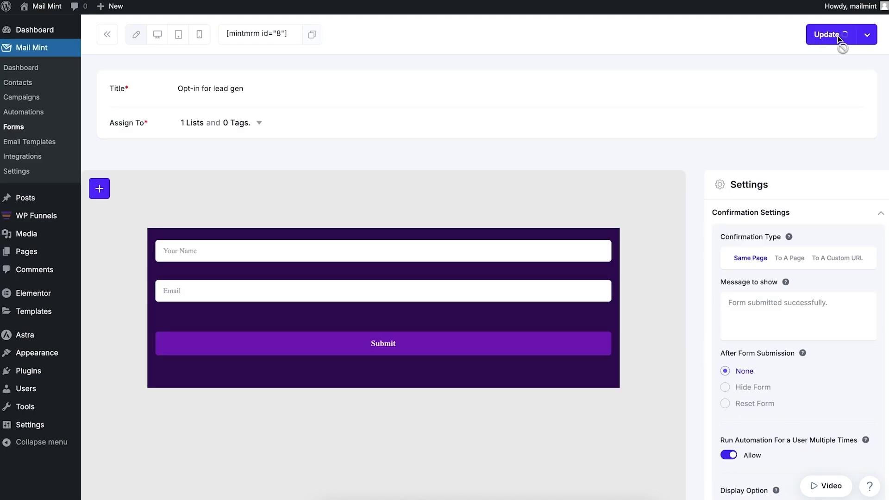
left_click(879, 213)
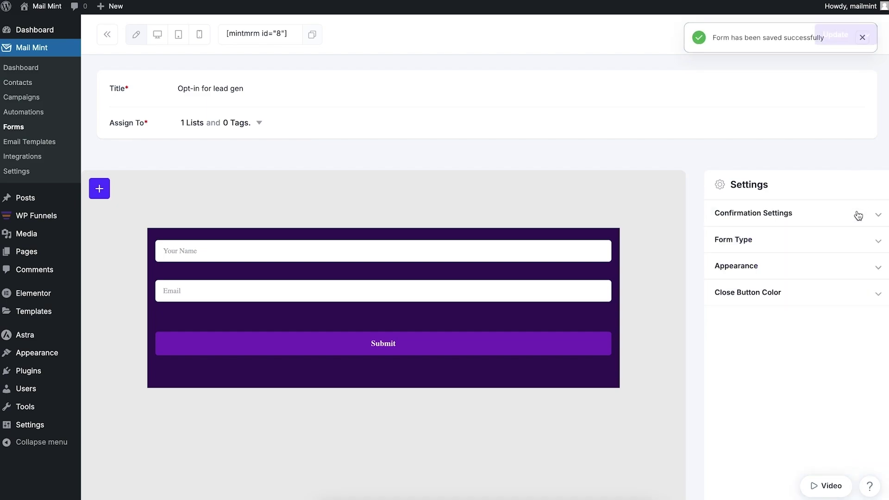
left_click(878, 241)
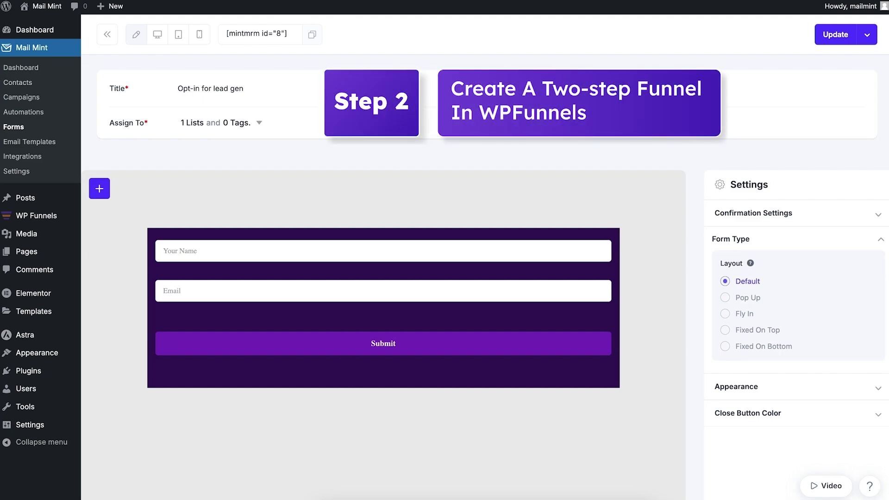
Go to the WP Funnels > Funnels page from the admin sidebar.
mouse_move(43, 217)
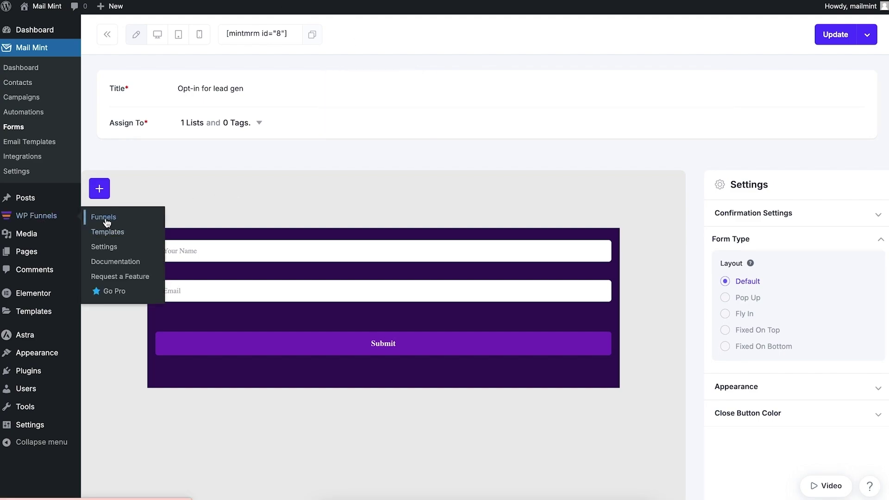
right_click(108, 221)
left_click(115, 221)
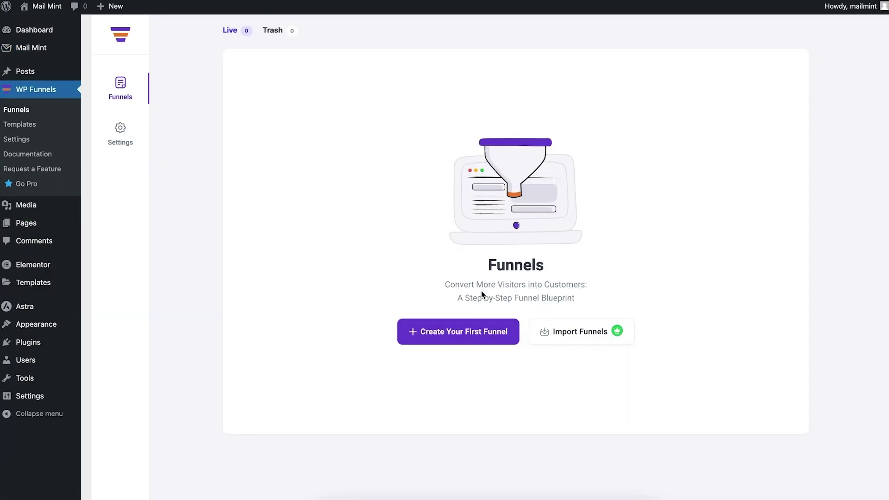
Create the first funnel by importing the Marketing Agency Lead Generation template.
left_click(419, 336)
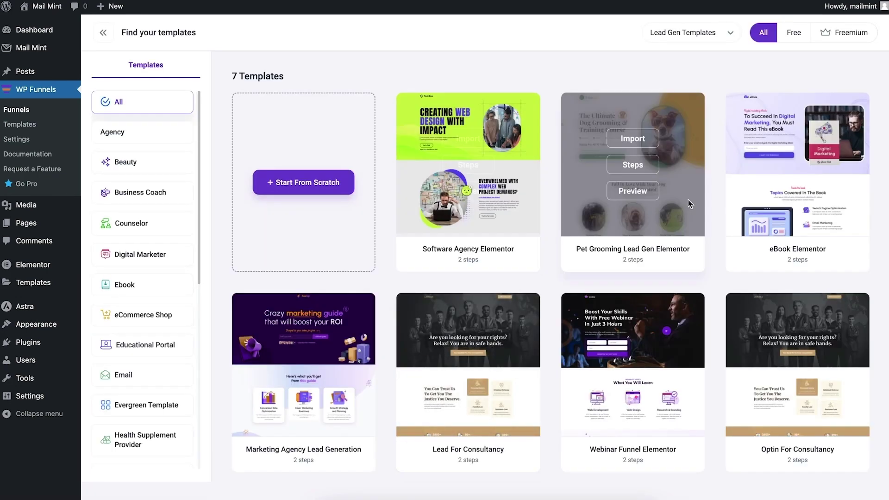
scroll(695, 222, "down", 1)
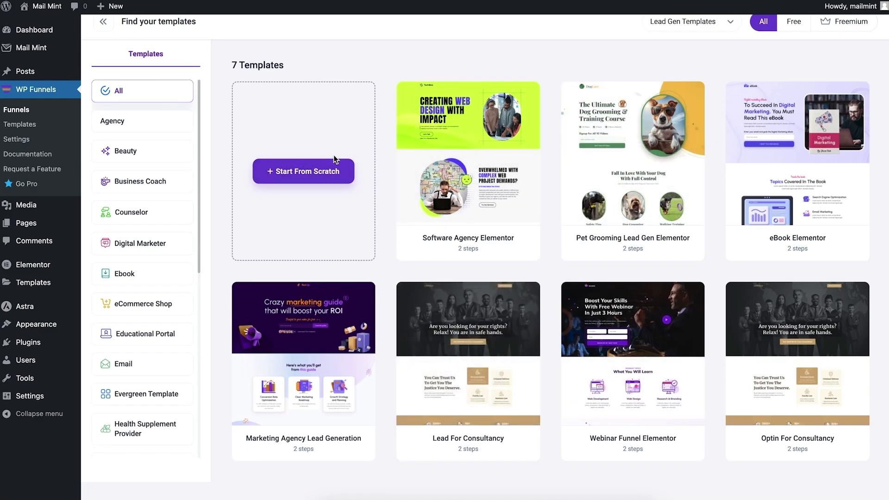
scroll(517, 290, "up", 1)
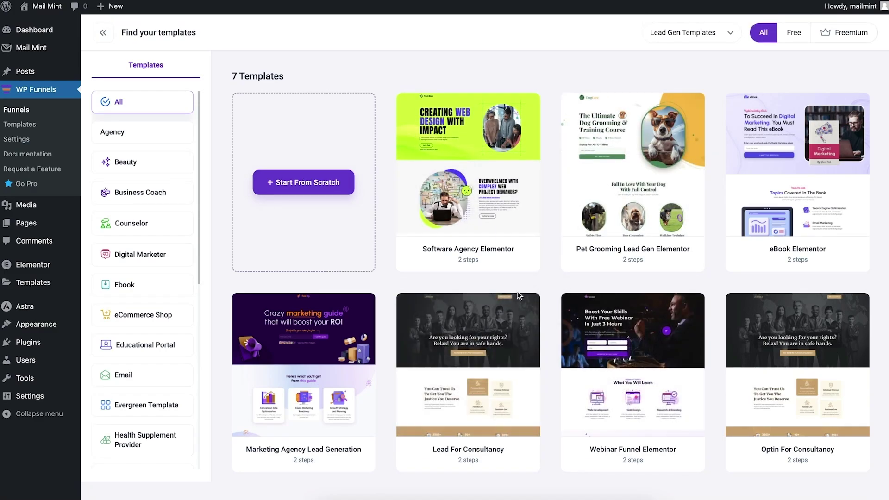
left_click(301, 338)
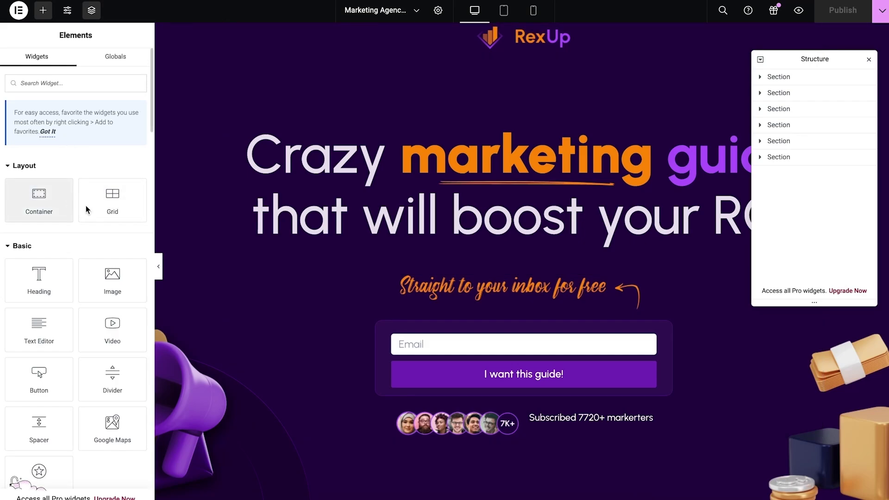
Scroll the Elementor Elements panel down toward the WPFunnels widgets.
scroll(113, 204, "down", 15)
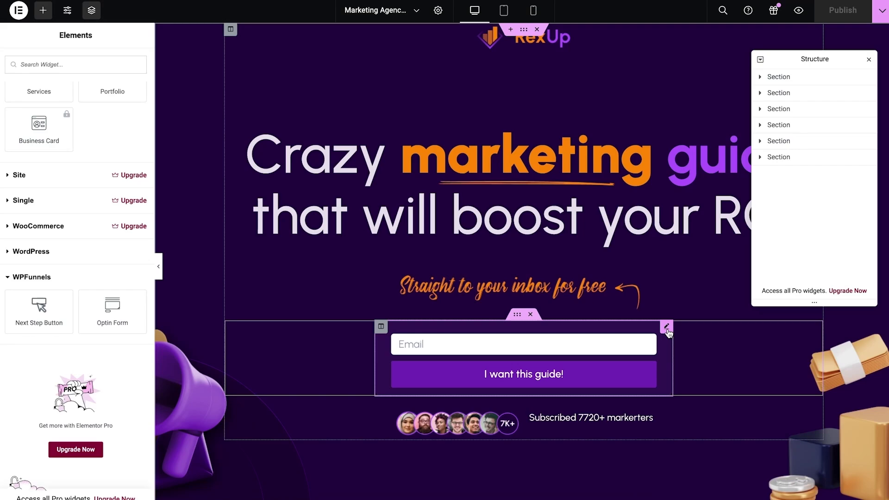
Switch the Optin Form widget's source to Mail Mint and choose the 'Opt-in for lead gen' form.
left_click(666, 326)
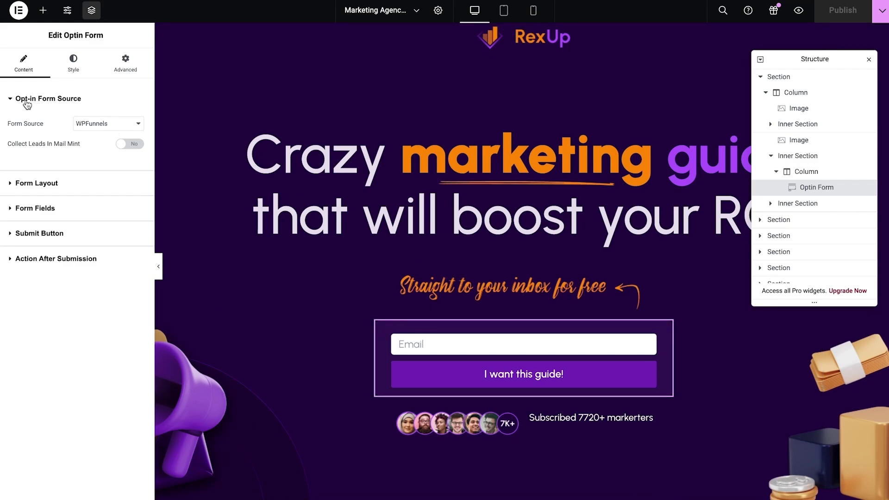
left_click(107, 123)
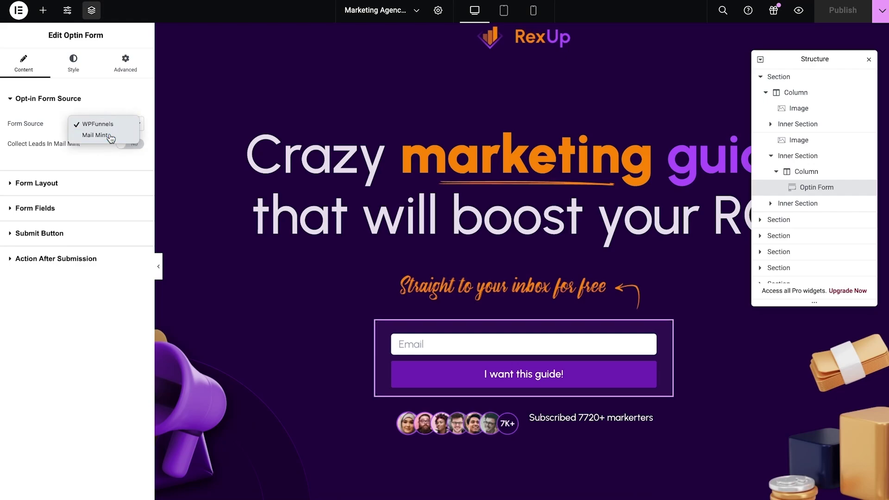
left_click(110, 135)
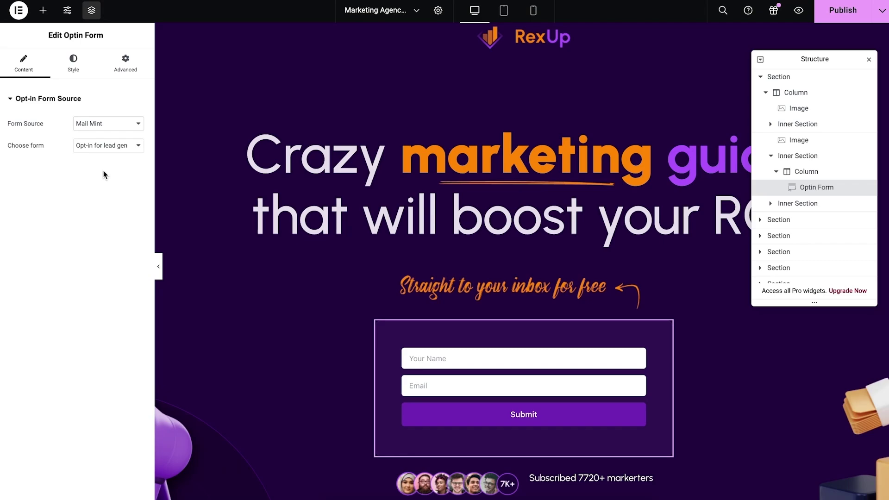
left_click(132, 147)
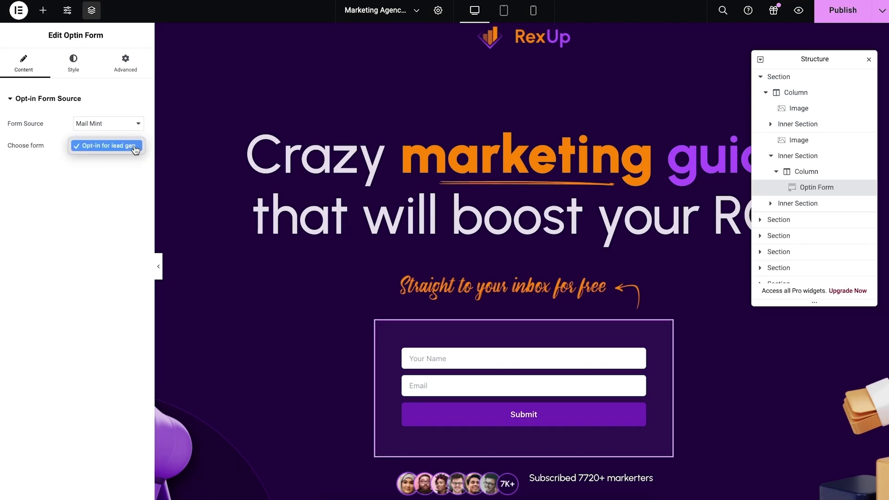
left_click(100, 147)
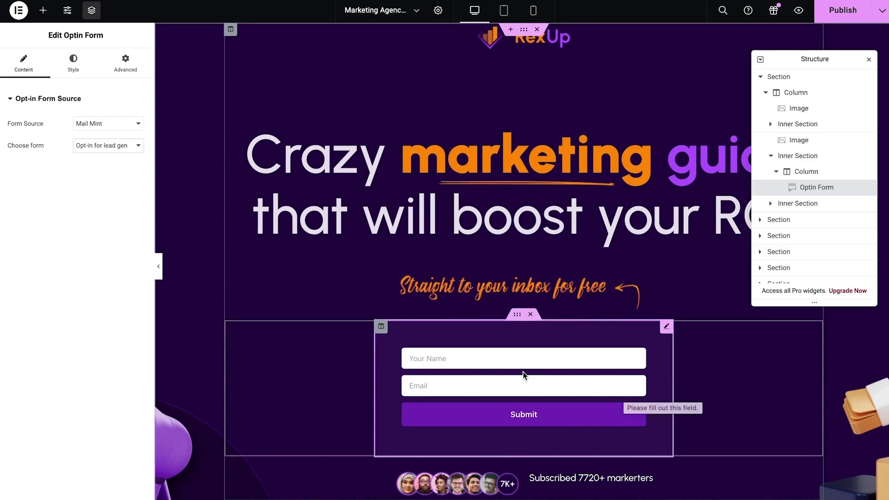
scroll(650, 370, "down", 2)
scroll(650, 370, "up", 2)
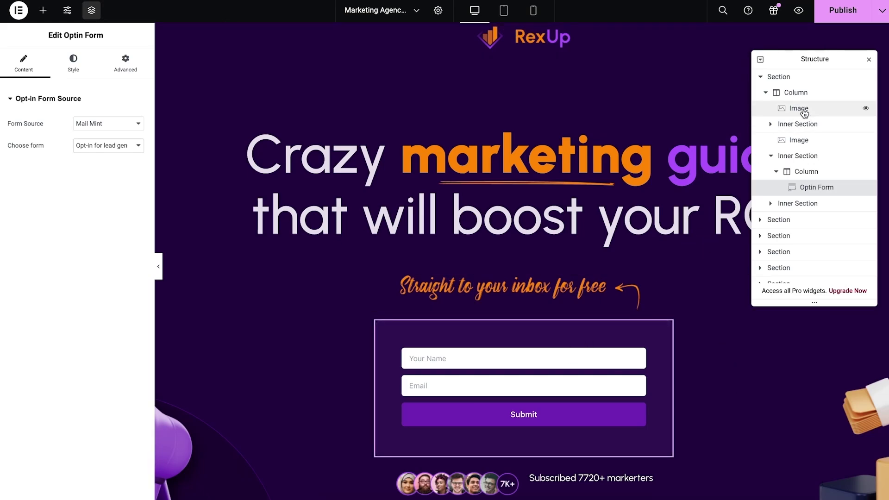
Publish the landing page and preview it from the funnel's Landing step.
left_click(837, 22)
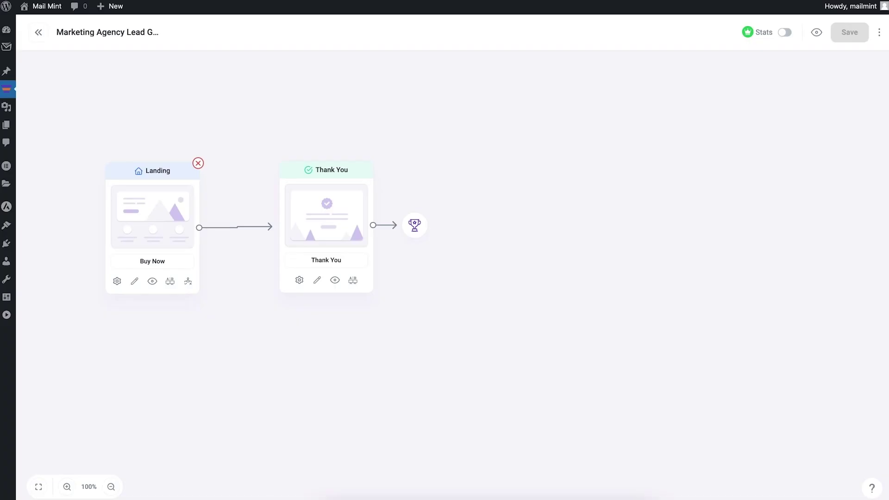
left_click(152, 281)
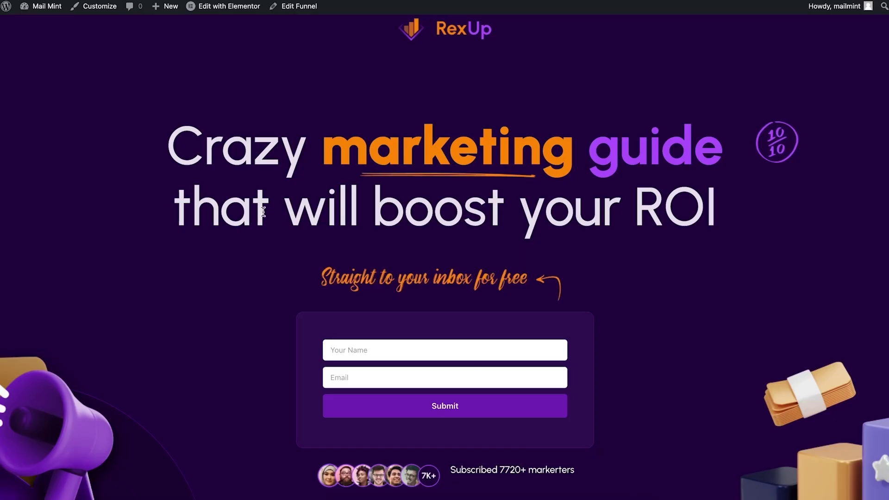
scroll(548, 273, "down", 3)
scroll(446, 234, "down", 8)
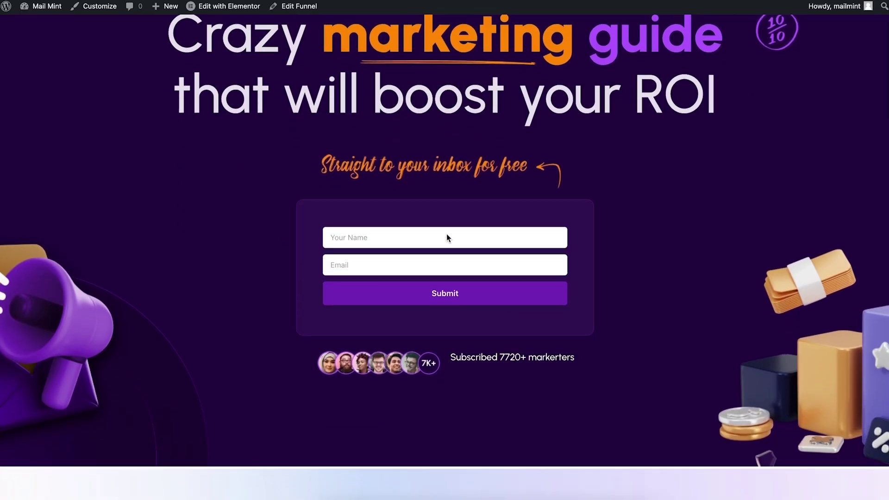
scroll(446, 234, "up", 10)
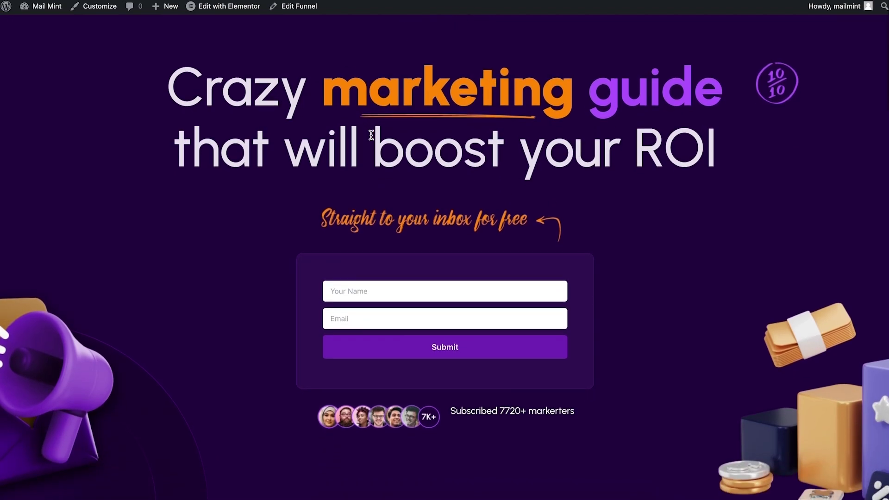
scroll(373, 134, "up", 3)
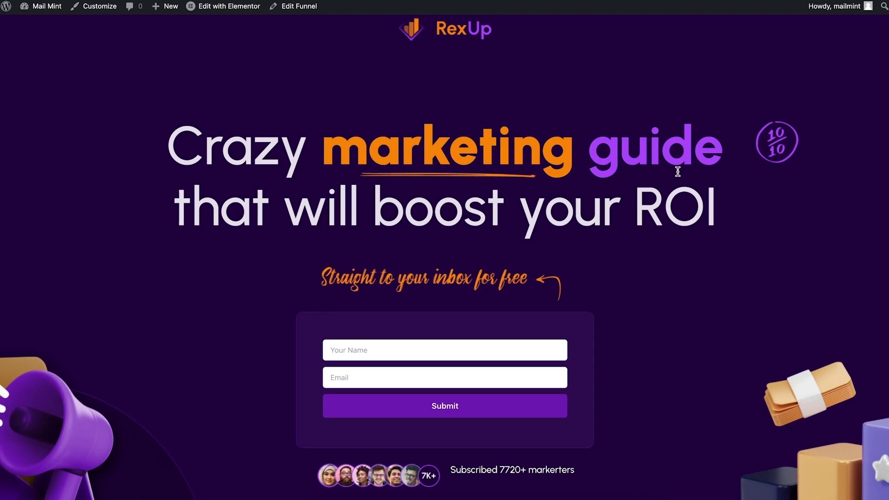
scroll(677, 171, "down", 1)
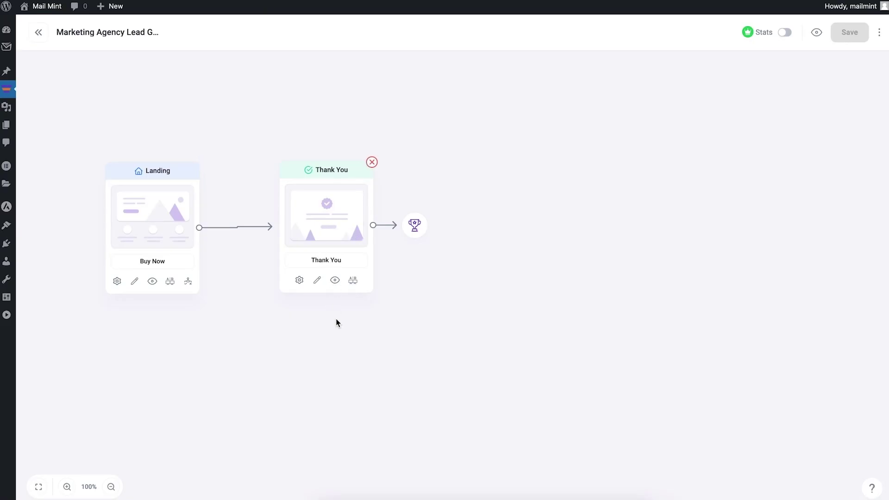
Preview the Thank You page and check its 'Your Guide Is On The Way To Your Inbox' heading.
left_click(335, 280)
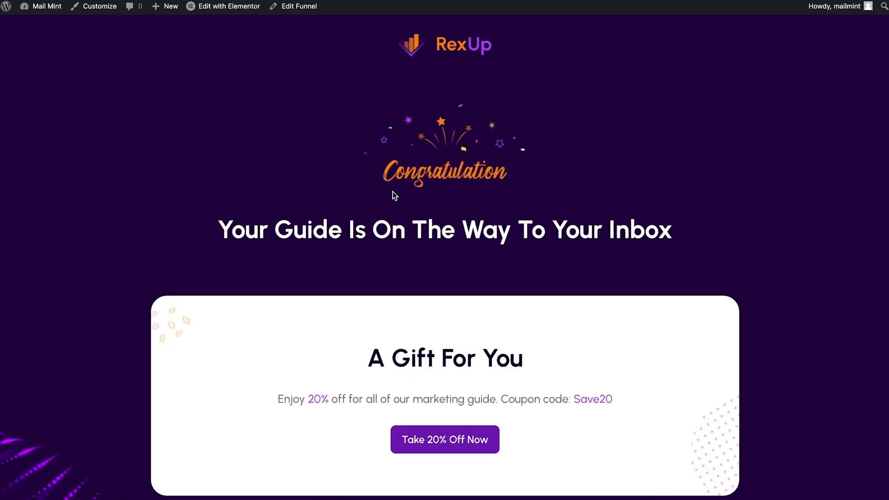
scroll(712, 289, "down", 3)
scroll(713, 291, "up", 3)
left_click_drag(232, 223, 646, 256)
Open Mail Mint Automations and start a new automation from the templates gallery.
left_click(555, 234)
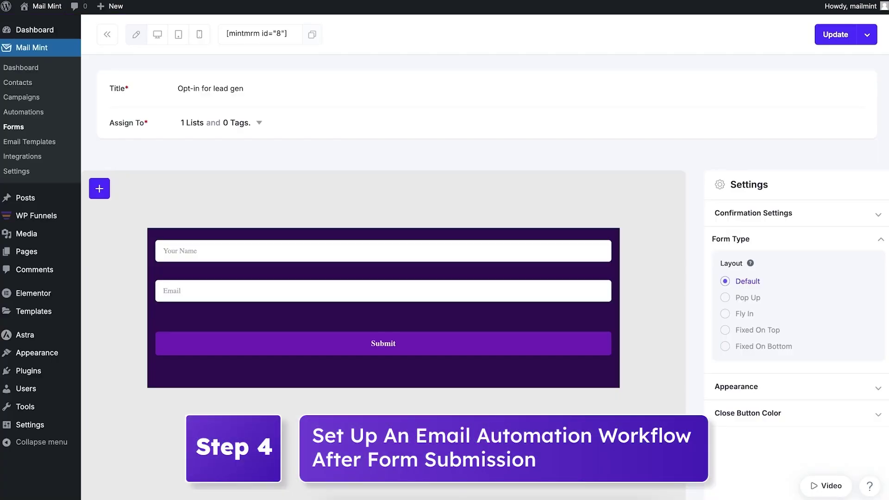
left_click(30, 114)
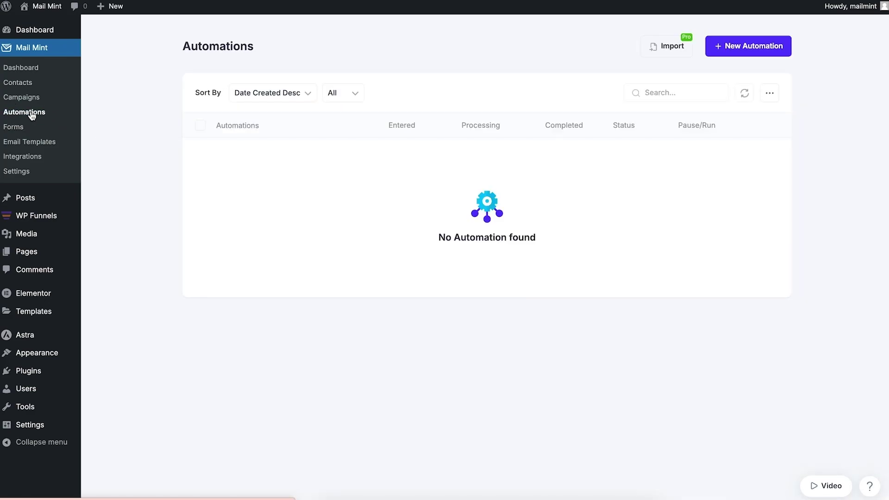
left_click(732, 49)
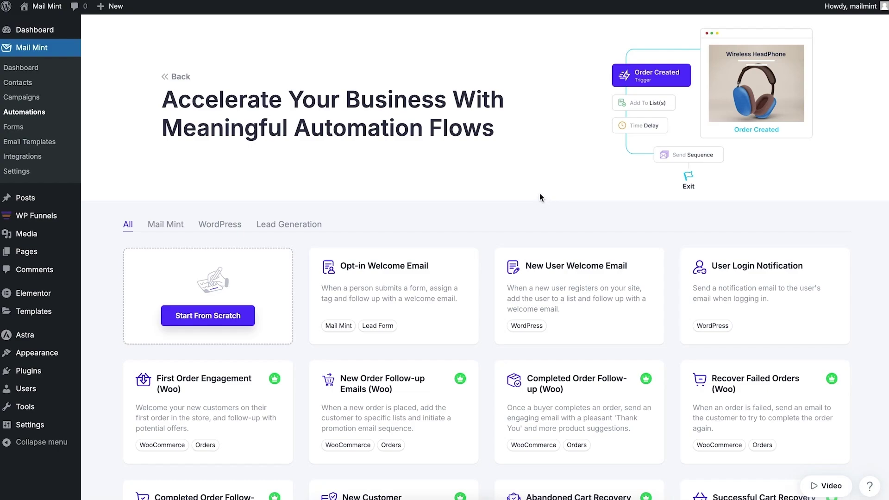
Start a blank automation from scratch and rename it Lead Gen Email.
left_click(232, 321)
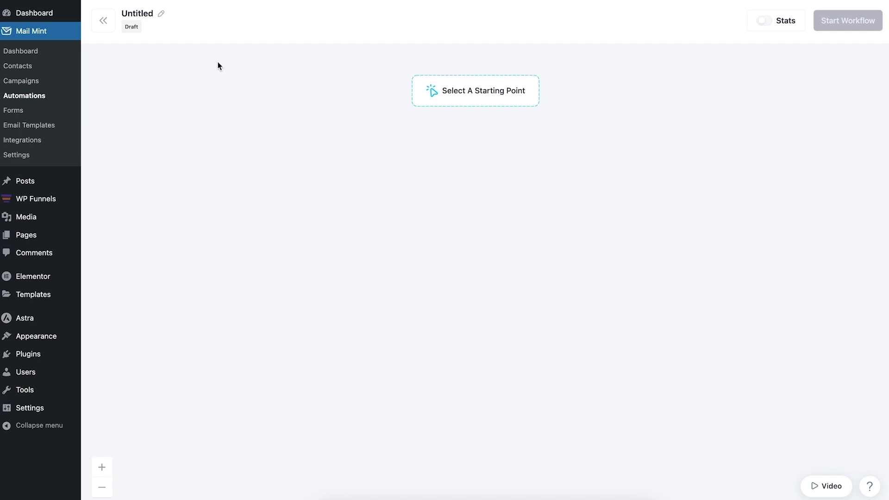
left_click(163, 19)
double_click(159, 20)
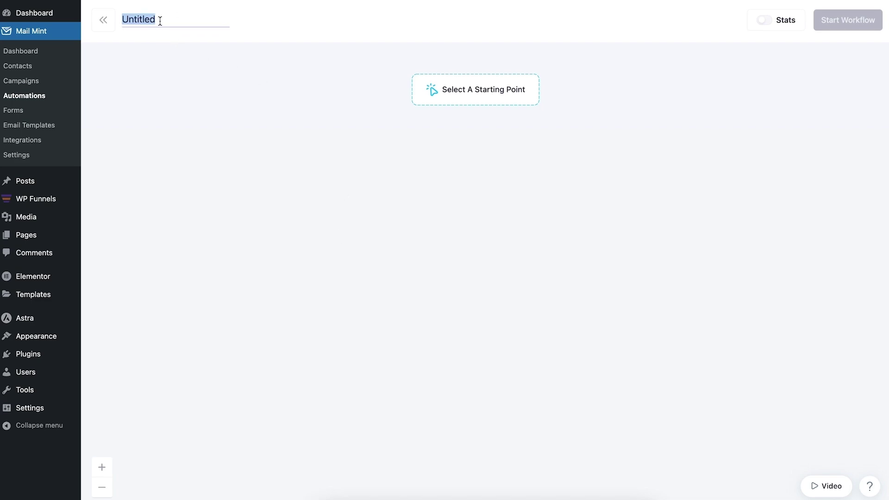
type("Lead Gen Email")
left_click(311, 167)
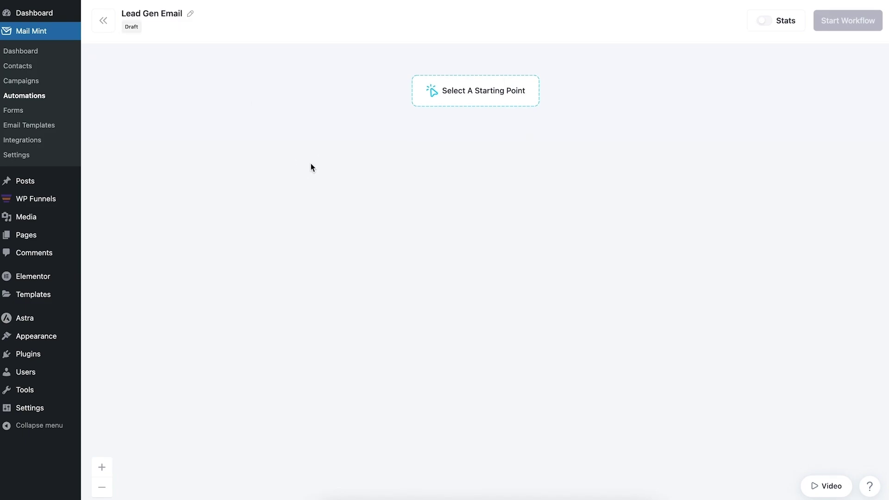
Set the trigger to Form Submitted, watching the Opt-in for lead gen form.
left_click(463, 101)
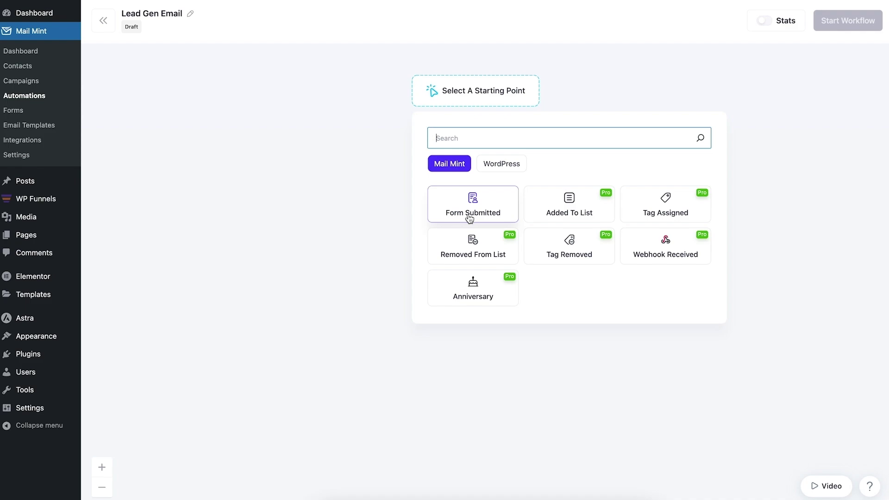
left_click(470, 207)
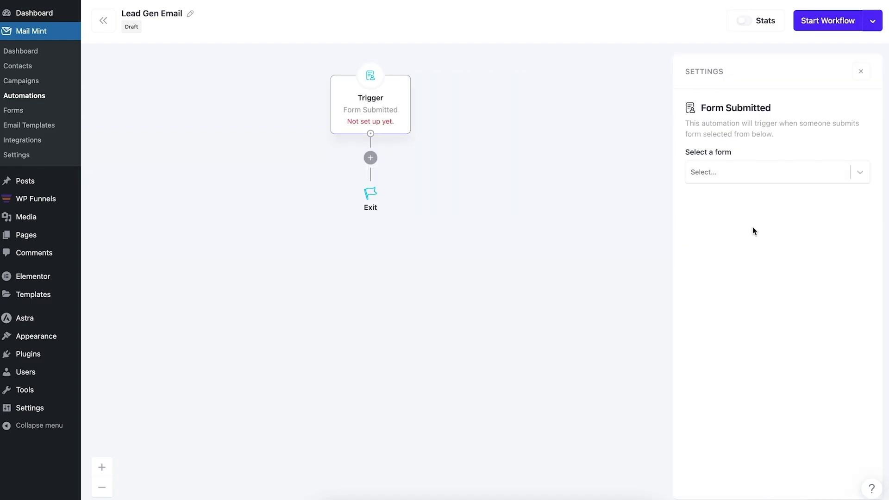
left_click(730, 178)
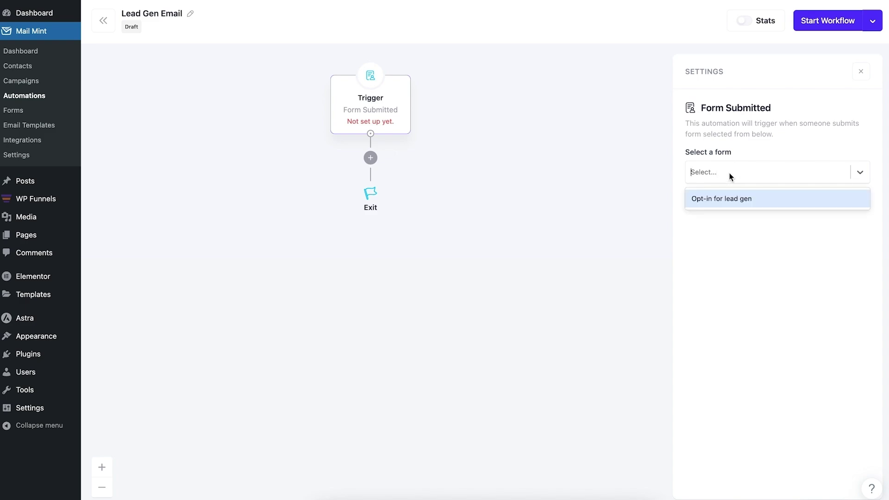
left_click(743, 199)
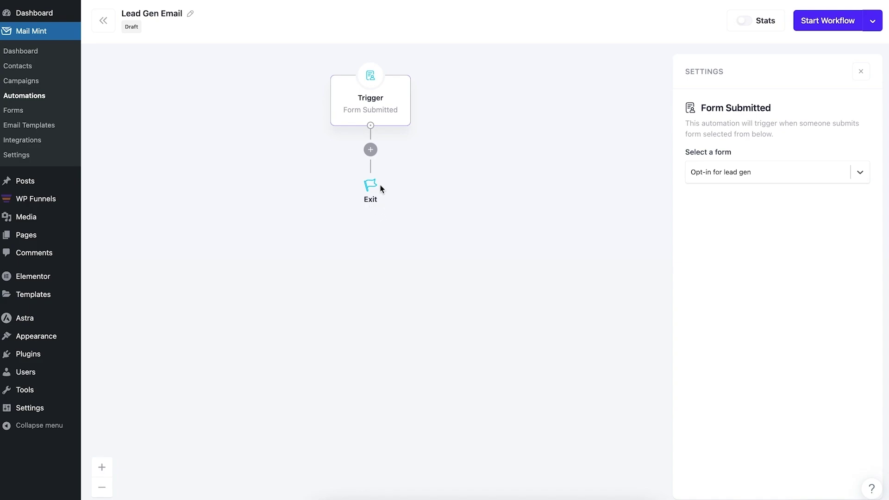
left_click(377, 143)
Add a Send An Email step after the trigger with subject 'Here's your free guide to become an expert!'.
left_click(369, 149)
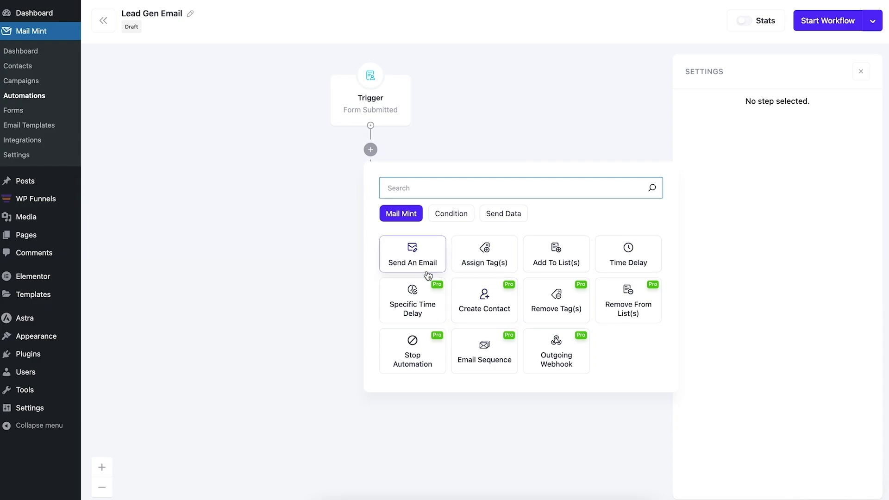
left_click(420, 253)
scroll(778, 215, "down", 5)
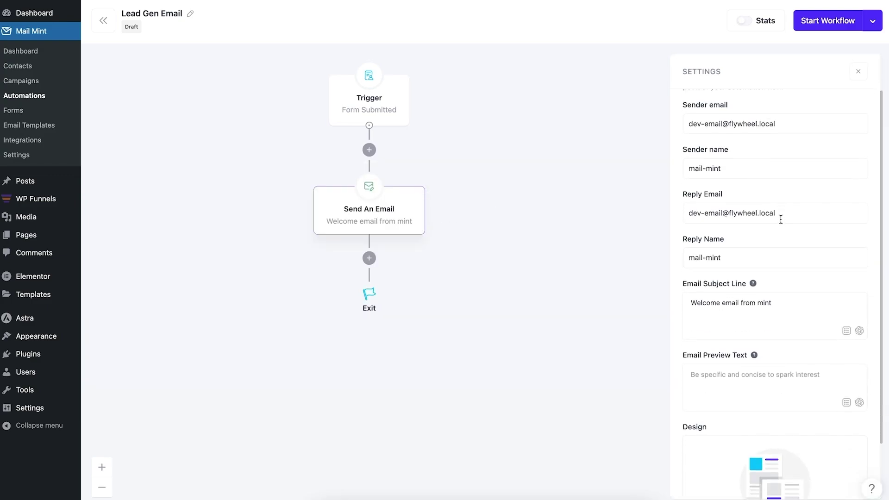
scroll(773, 208, "up", 5)
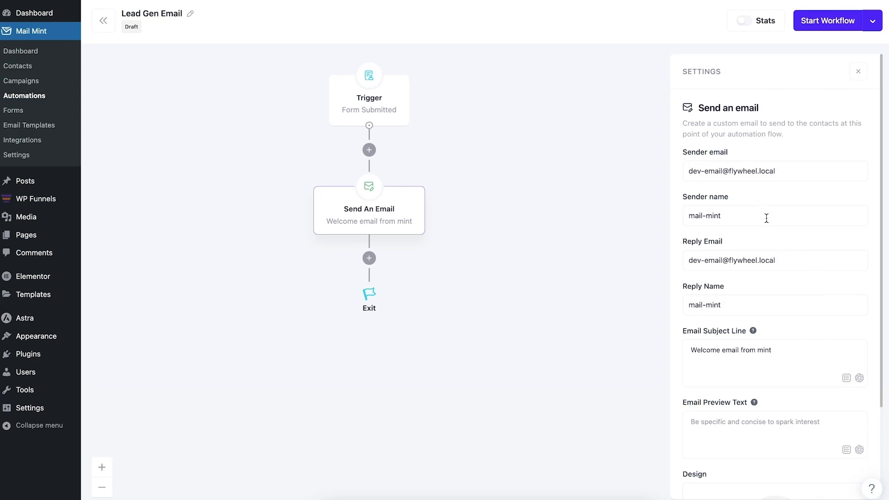
scroll(738, 238, "down", 3)
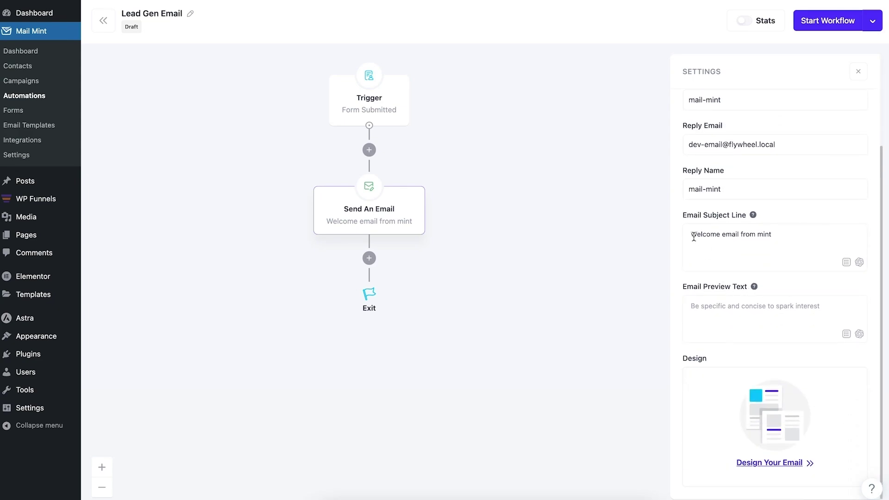
triple_click(757, 236)
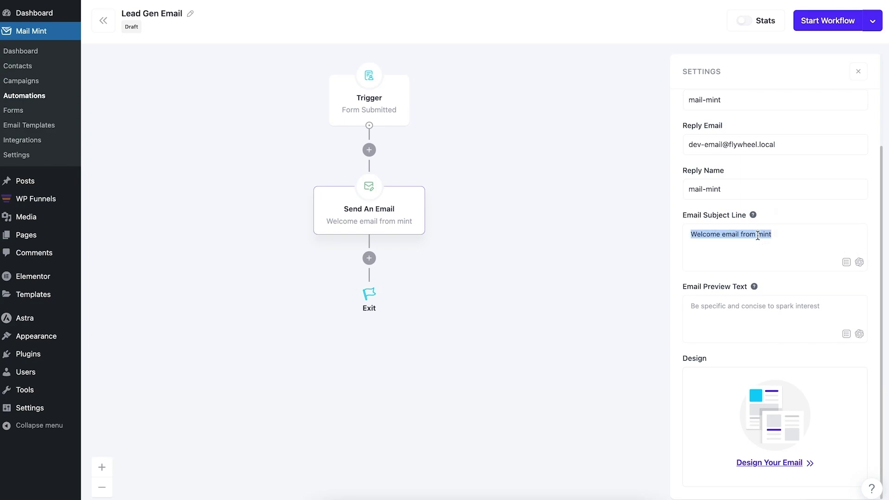
type("Here's ")
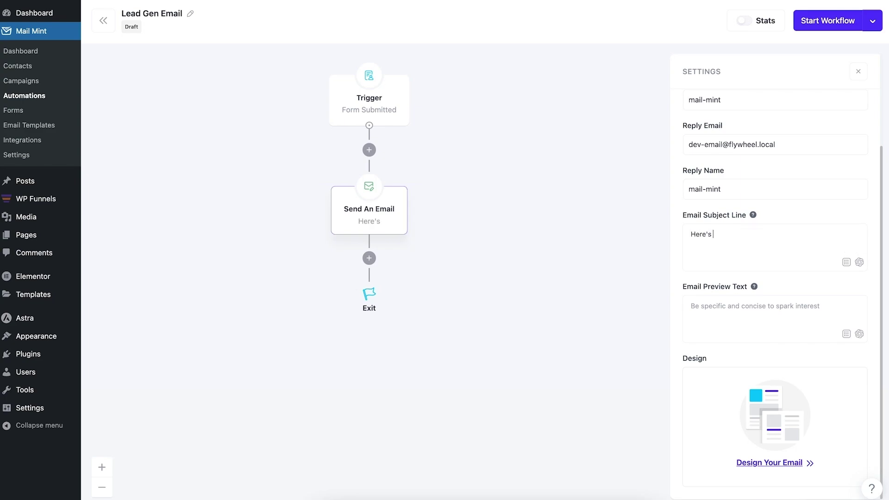
type("your free gu")
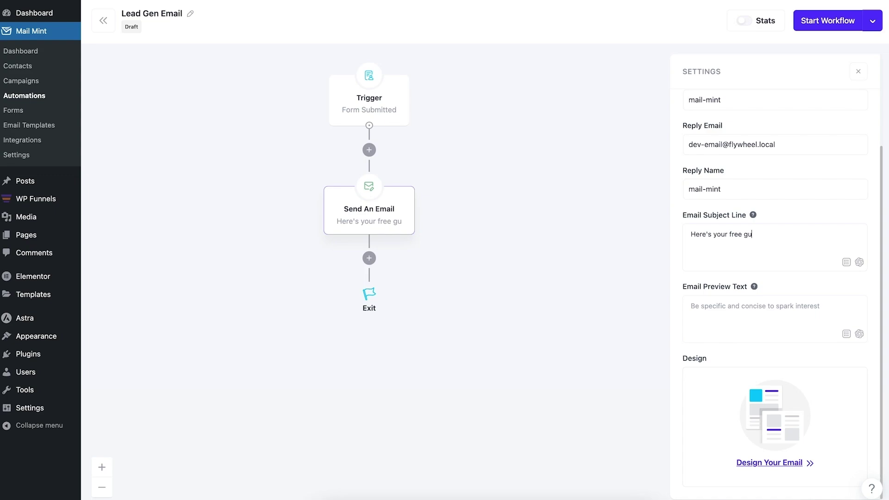
type("ide to be")
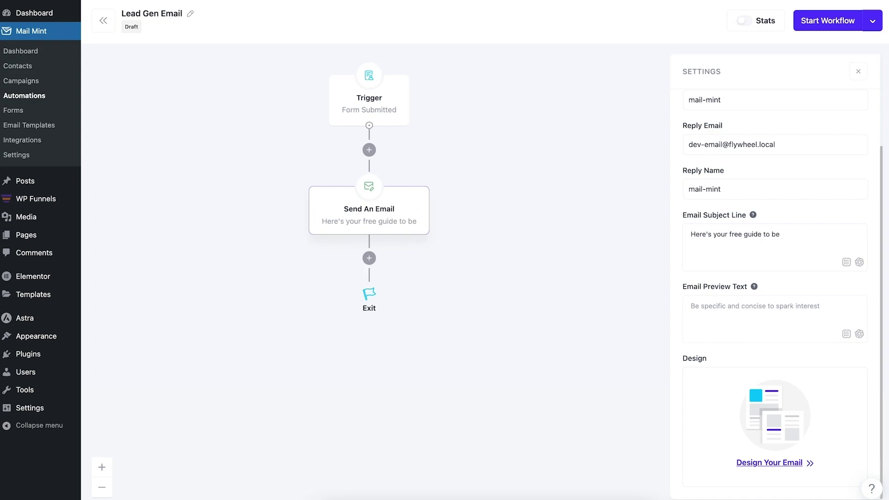
type("come an exp")
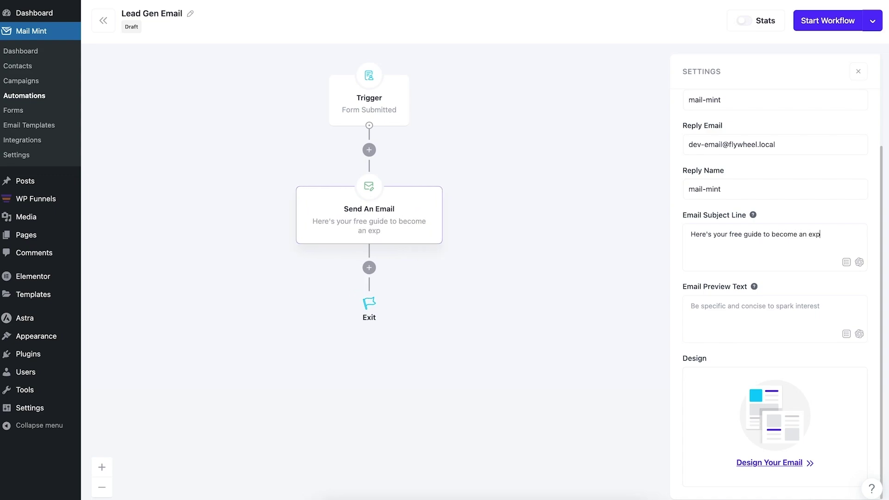
type("ert!")
Apply the Order Received design template to the Send An Email step.
left_click(780, 468)
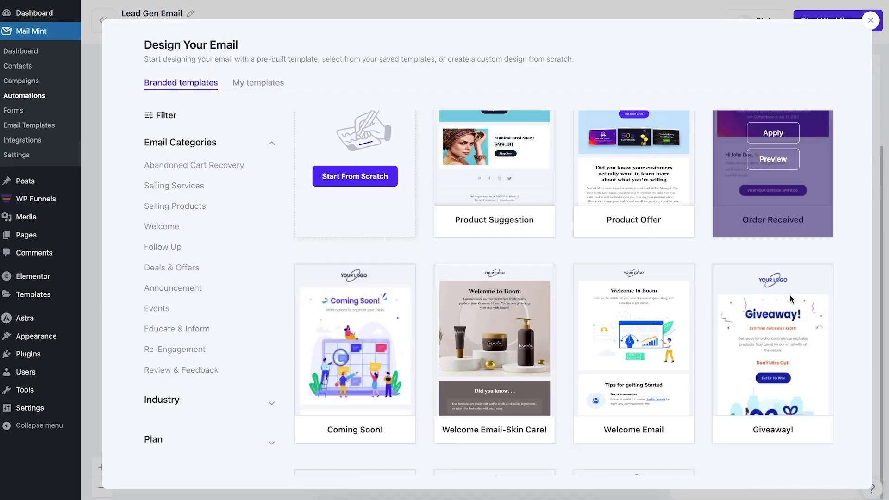
scroll(789, 296, "down", 15)
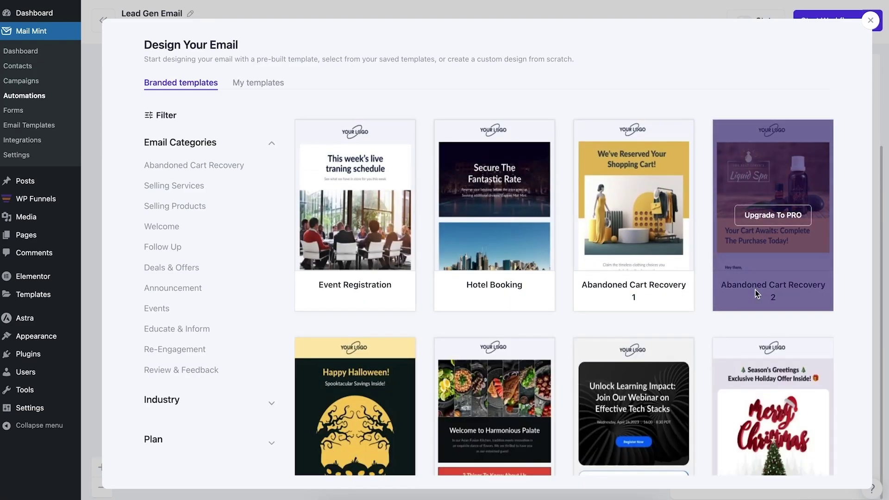
scroll(754, 289, "up", 15)
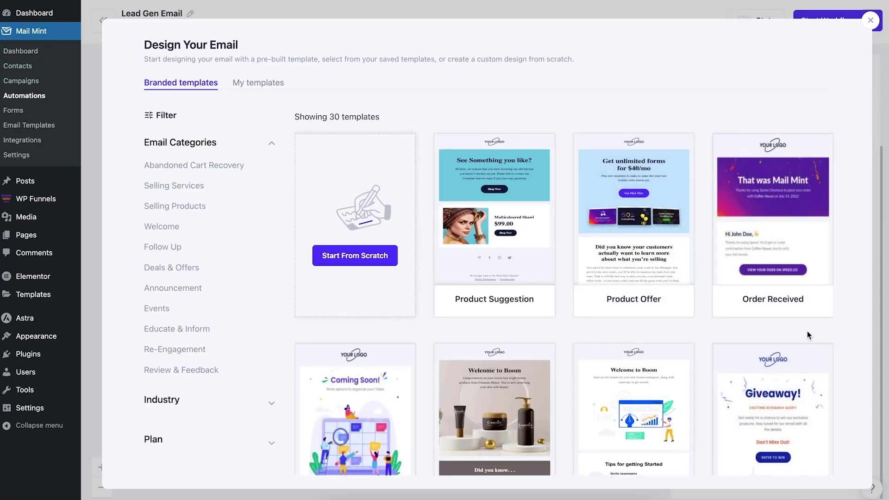
left_click(779, 213)
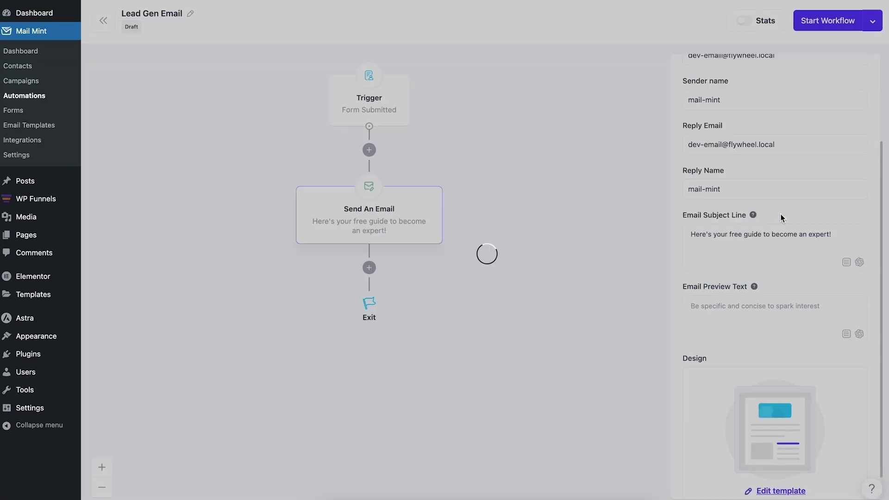
scroll(421, 252, "down", 3)
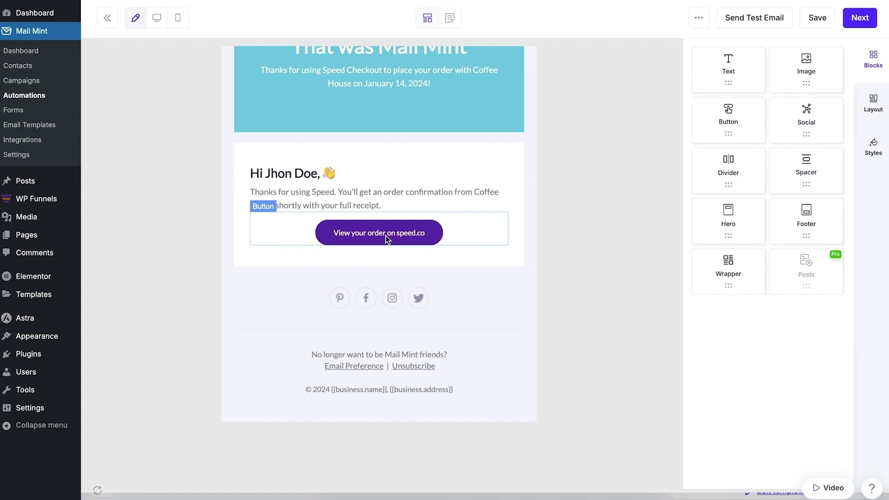
Relabel the email's purple button 'Download Your Free Guide Now' and save the design.
left_click(402, 235)
triple_click(401, 236)
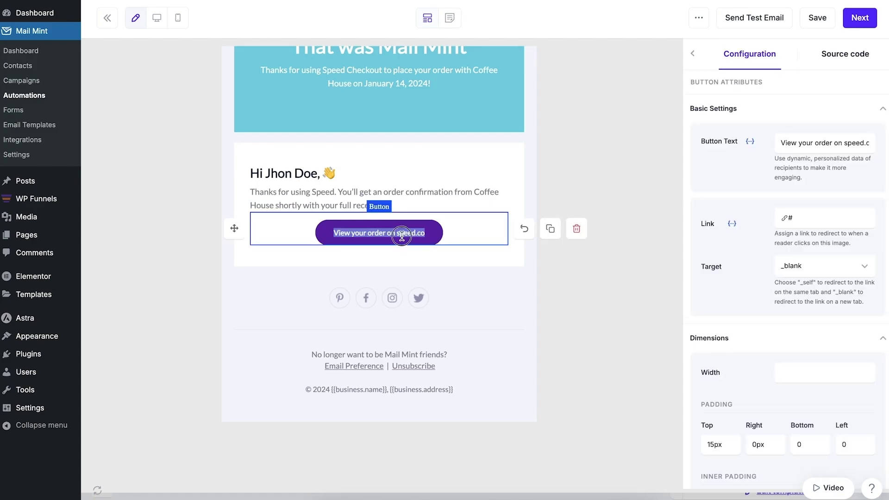
type("D")
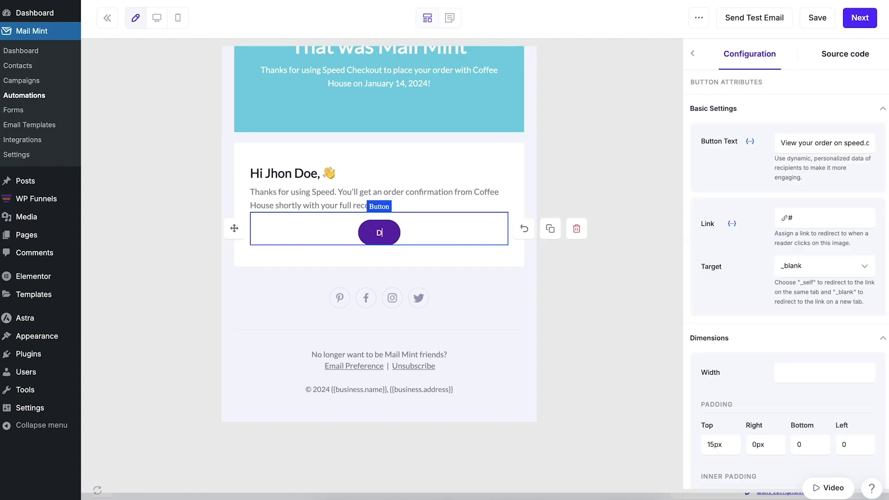
type("ownload Your F")
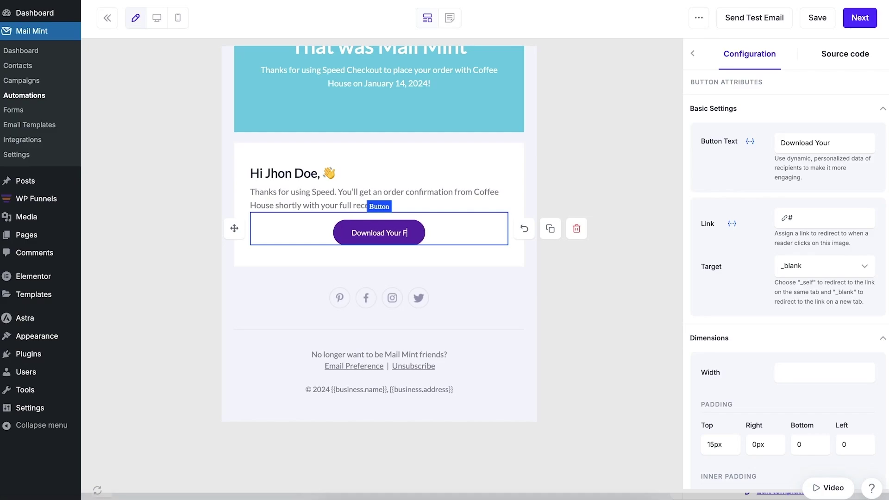
type("ree Guide Now")
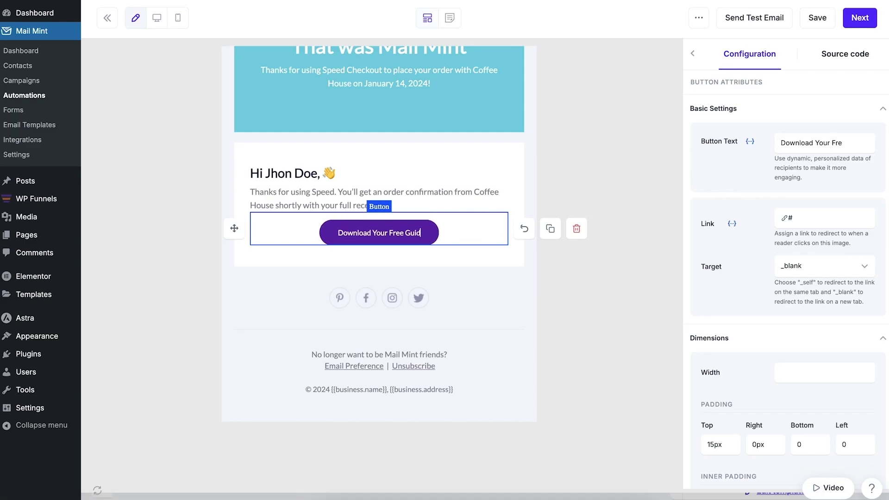
left_click(527, 201)
left_click(415, 232)
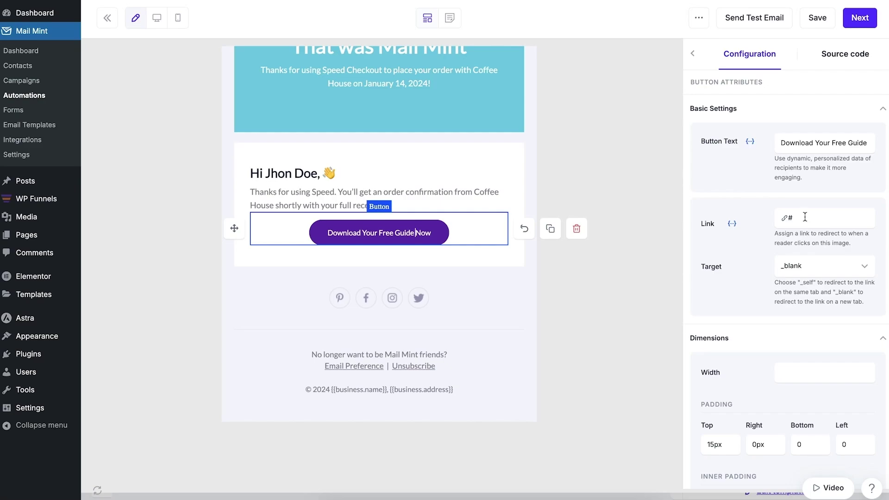
scroll(453, 160, "up", 3)
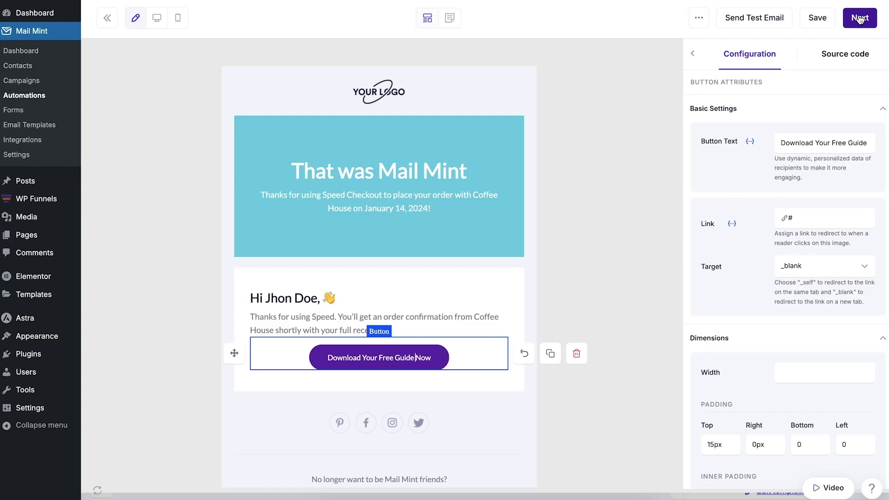
left_click(816, 17)
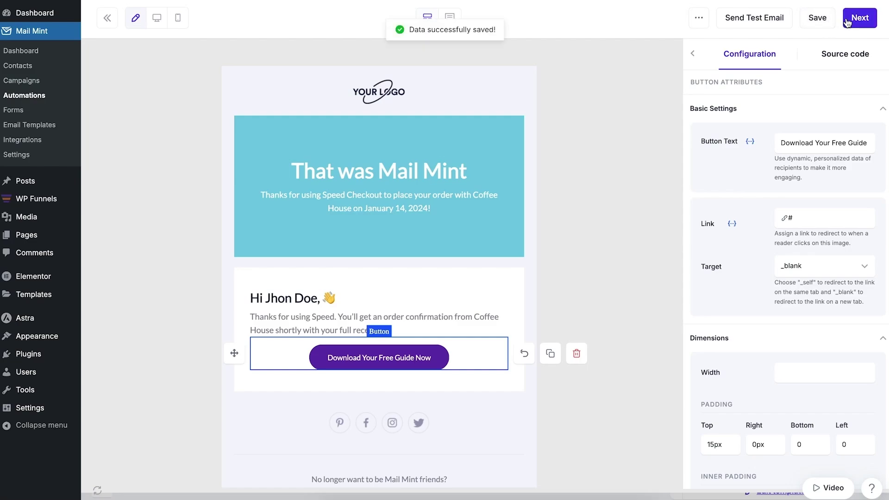
left_click(854, 18)
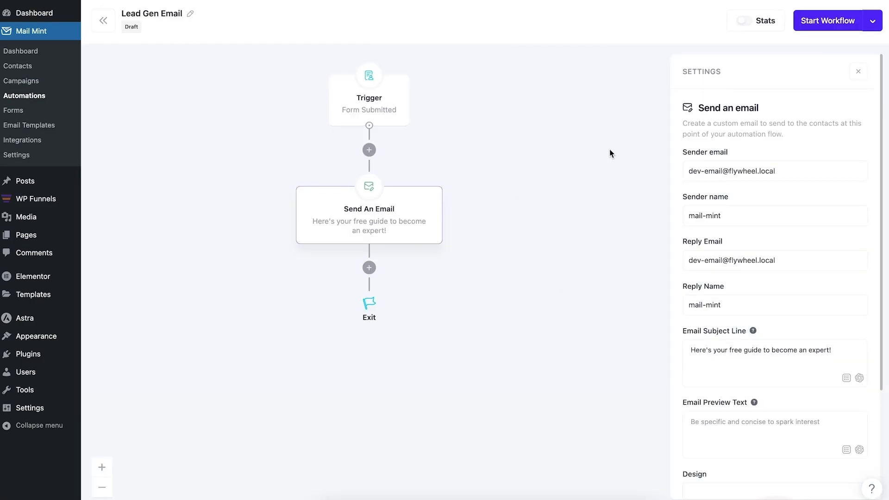
Start the Lead Gen Email workflow so it becomes active.
left_click(826, 23)
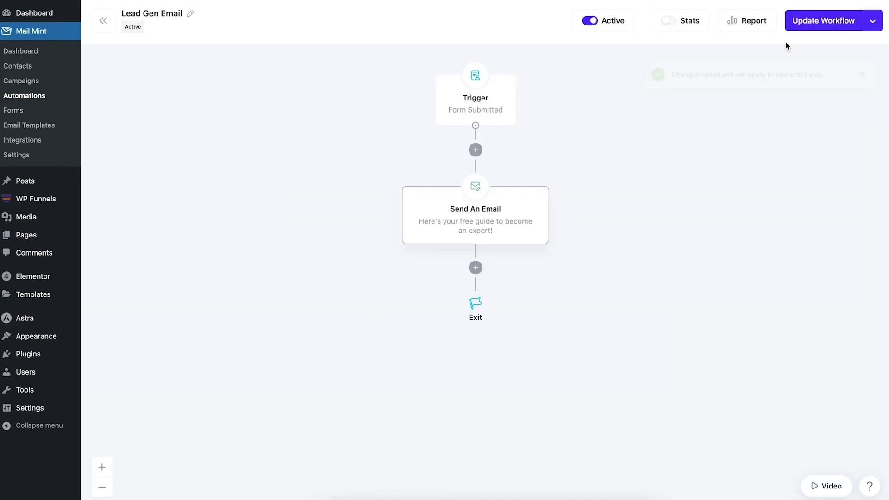
left_click(607, 116)
Copy the funnel preview's link address and open a new Chrome incognito window.
left_click(475, 215)
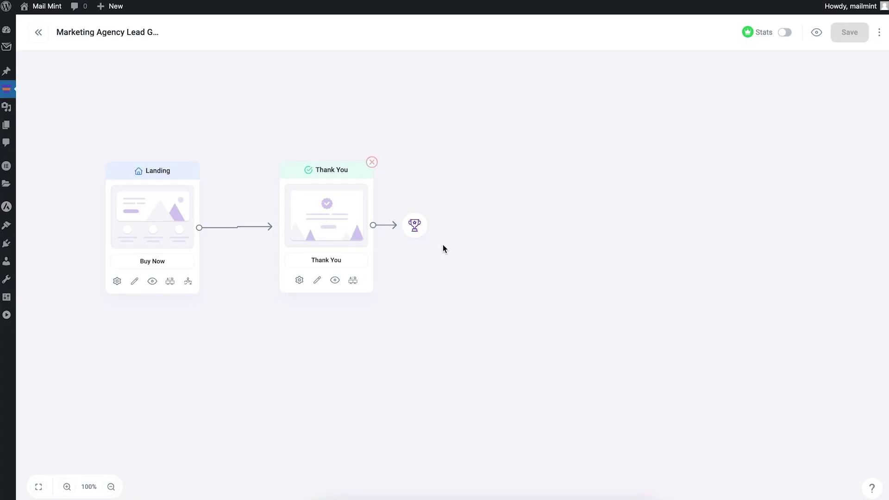
right_click(815, 33)
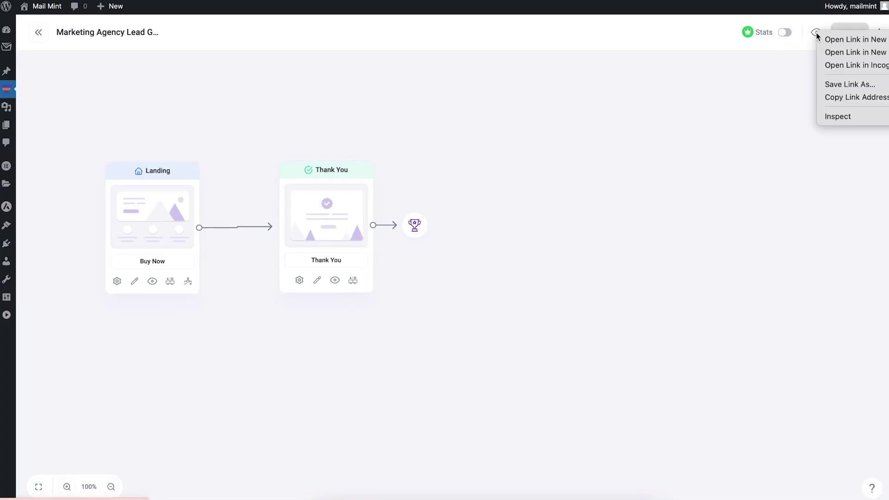
left_click(833, 98)
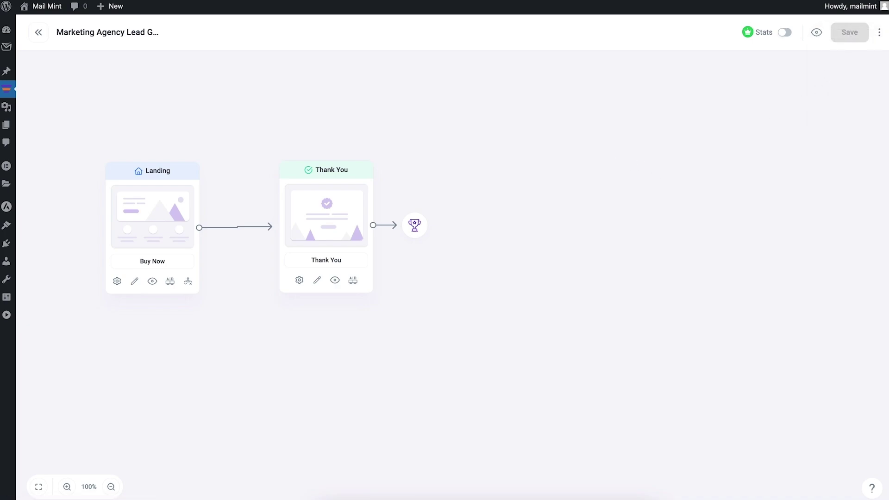
left_click(856, 3)
Load the copied landing page address in the incognito window.
left_click(787, 39)
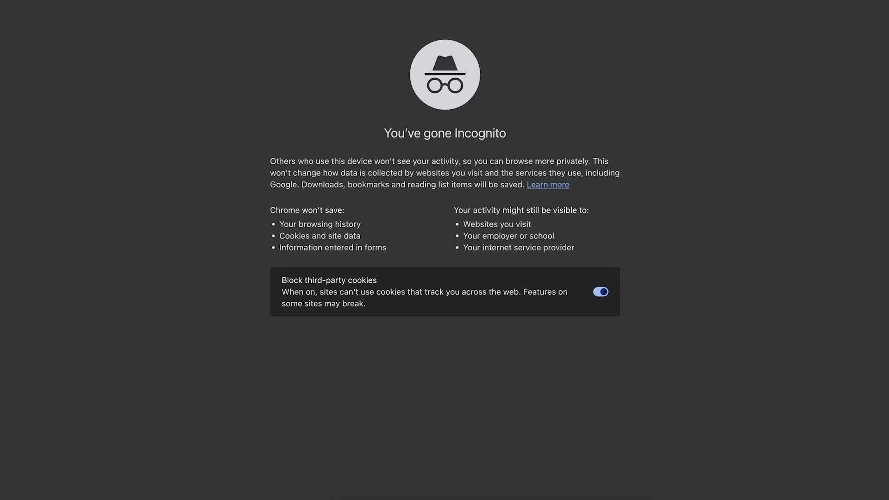
key("super+v")
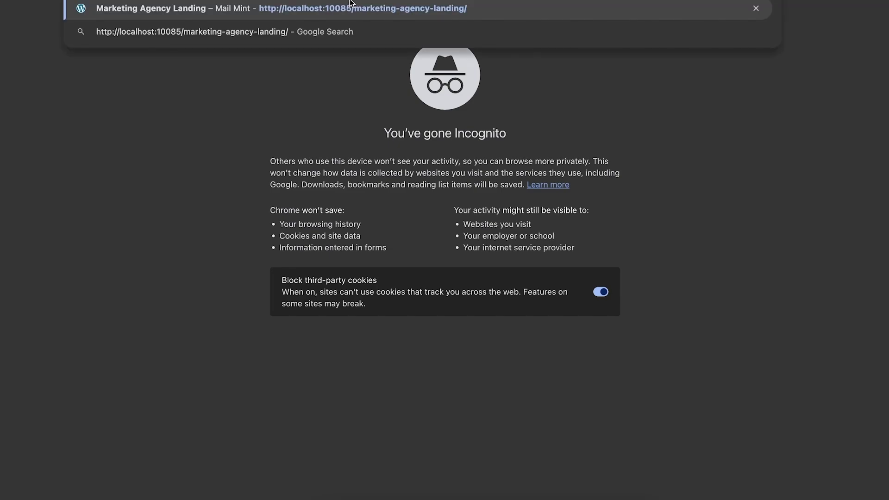
key("Return")
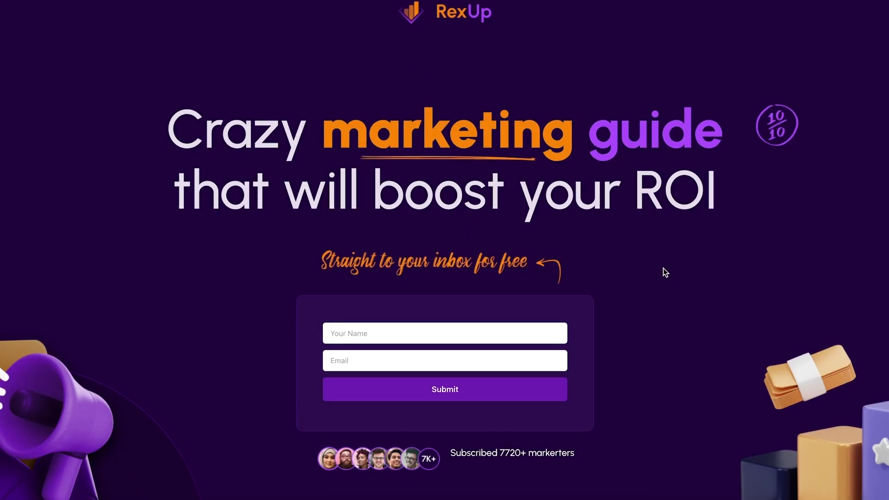
scroll(600, 151, "down", 6)
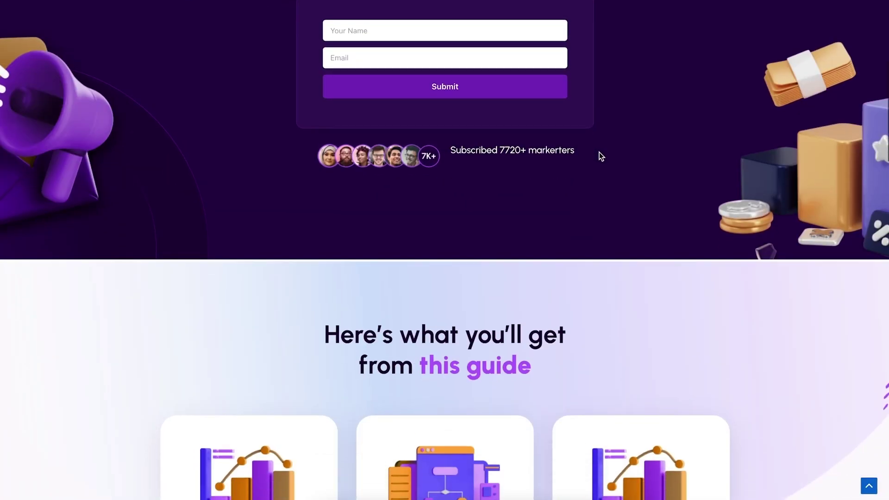
scroll(599, 151, "up", 5)
scroll(600, 151, "up", 1)
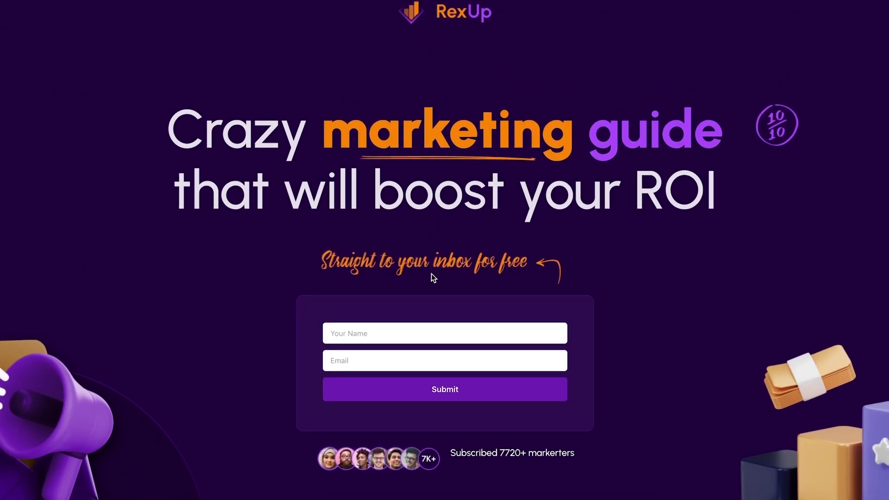
Fill in a test subscriber's name and email on the opt-in form and submit it.
left_click(425, 337)
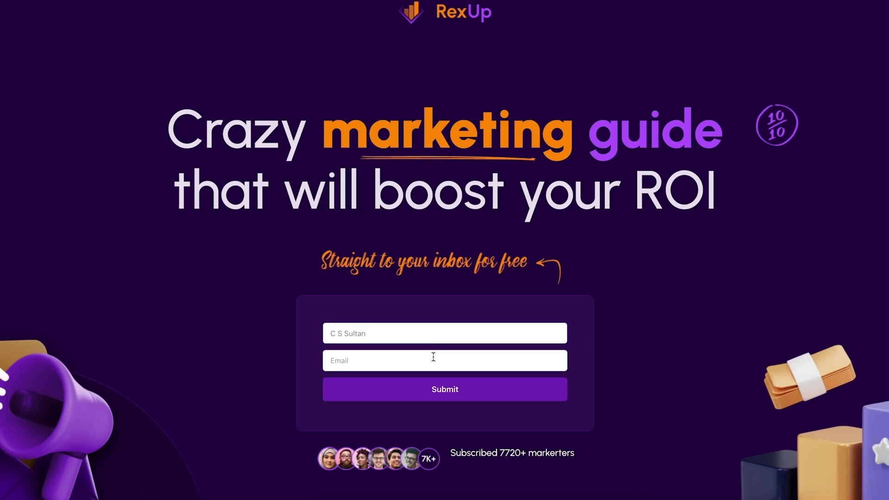
left_click(429, 361)
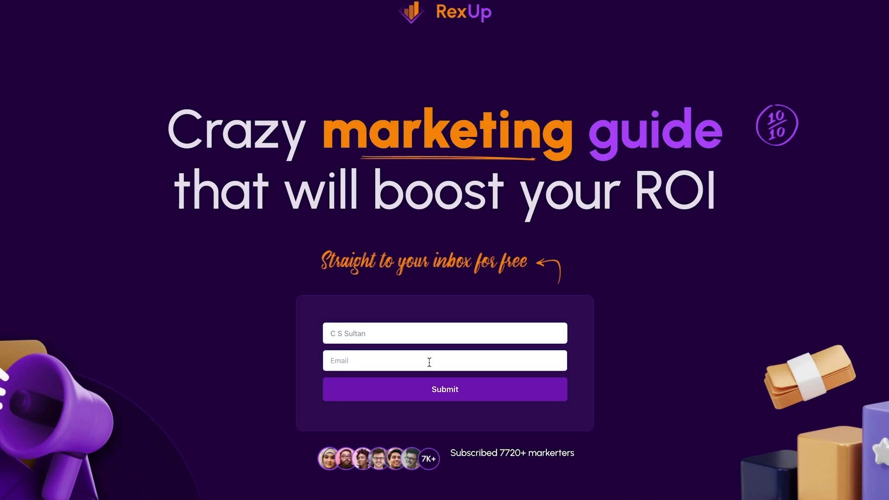
left_click(437, 391)
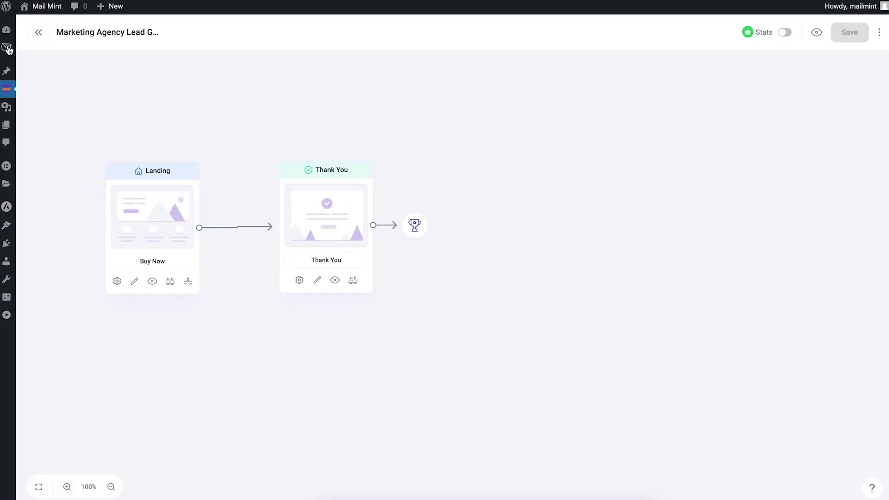
Check the new subscriber in Mail Mint Contacts, then view the Automations list.
mouse_move(6, 47)
left_click(46, 81)
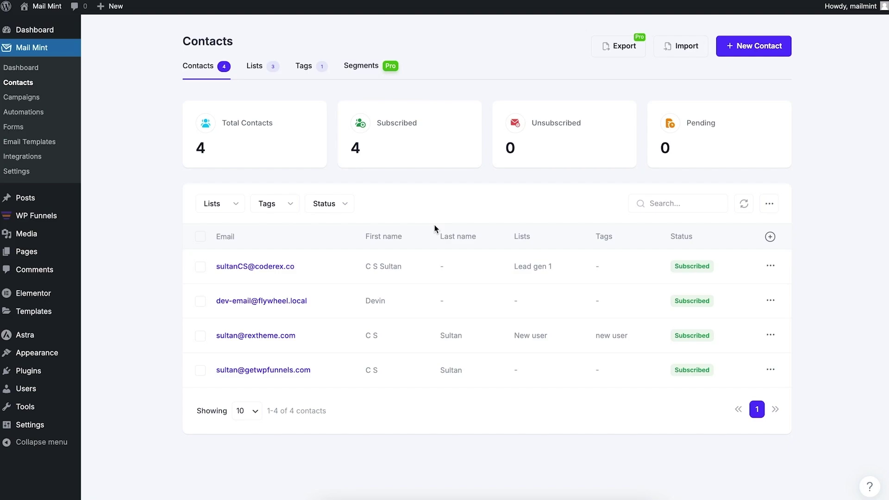
left_click(42, 113)
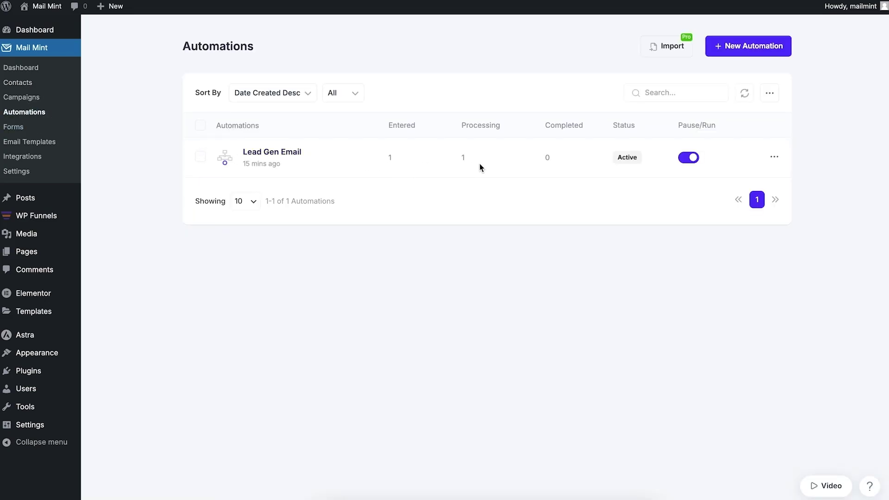
Open the Lead Gen Email workflow and toggle Stats off and on to refresh counts.
left_click(290, 153)
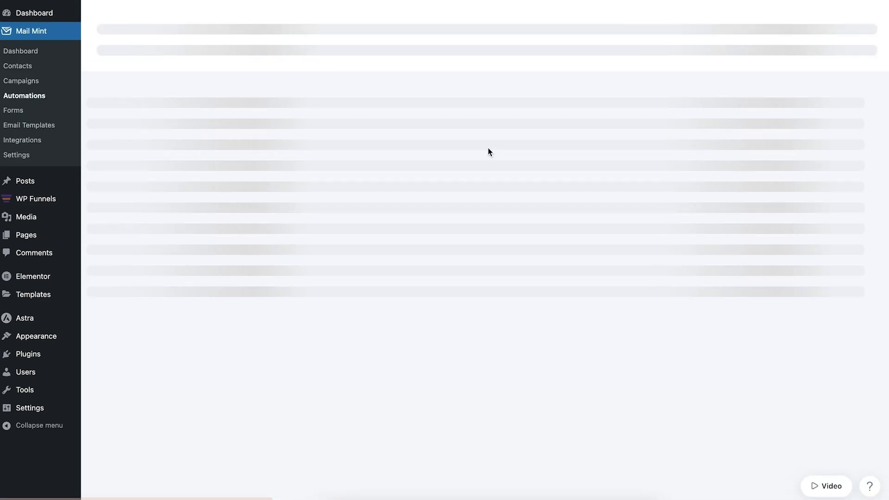
left_click(669, 22)
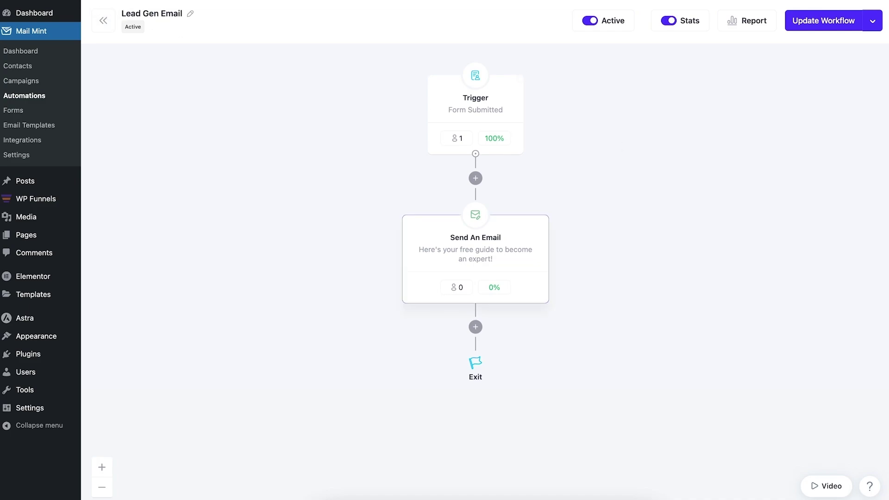
left_click(668, 20)
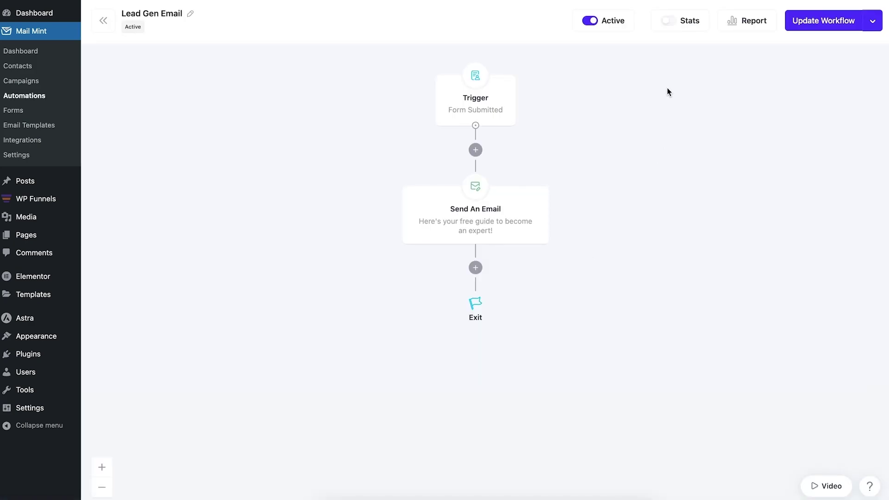
left_click(667, 20)
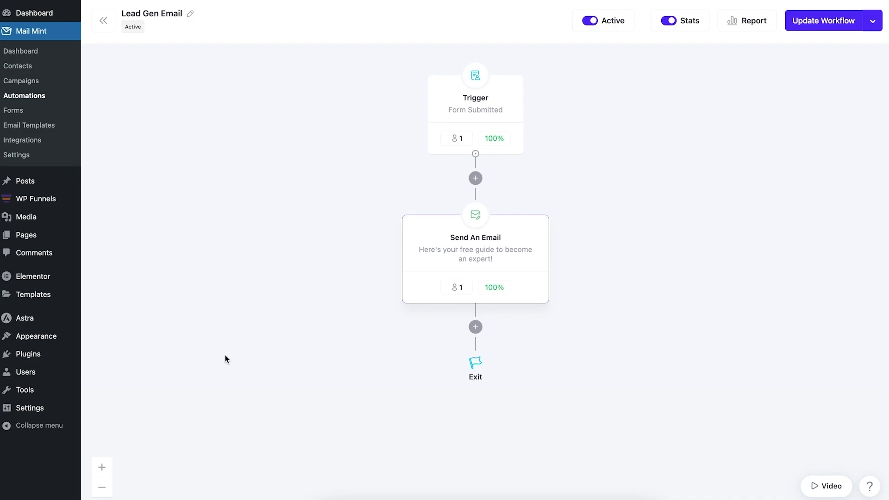
Open FluentSMTP under Settings and view its Email Logs.
mouse_move(64, 409)
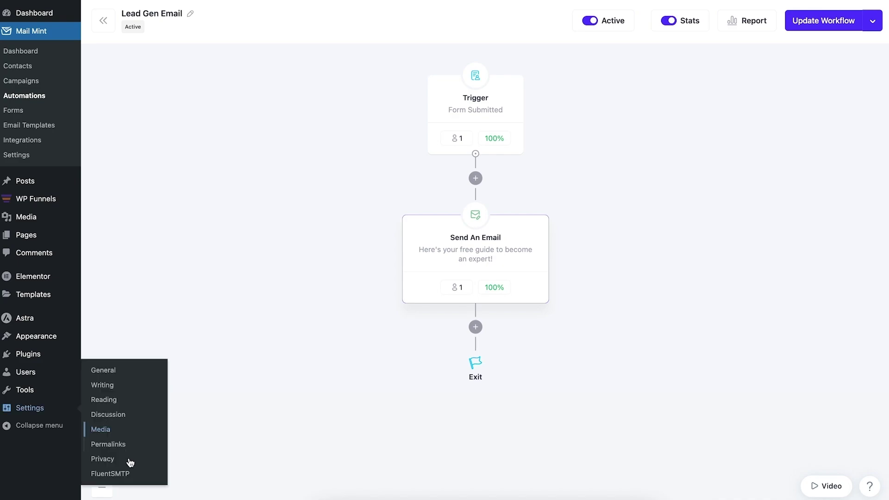
left_click(127, 476)
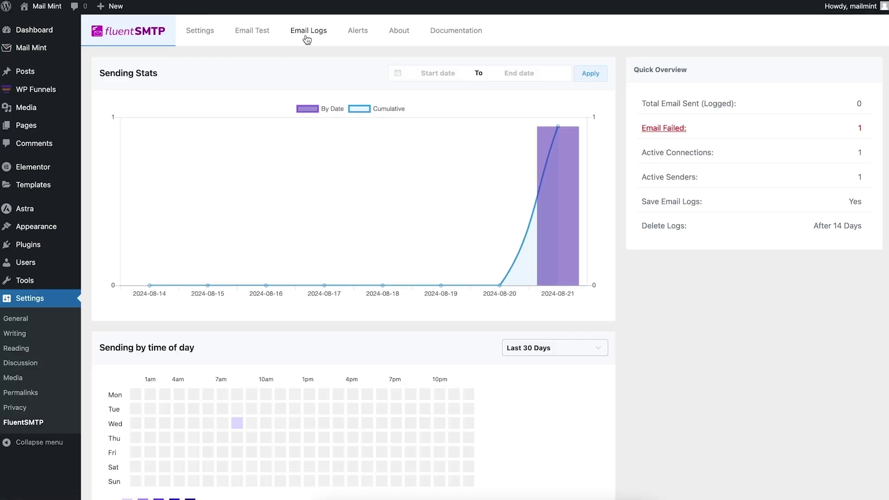
left_click(307, 36)
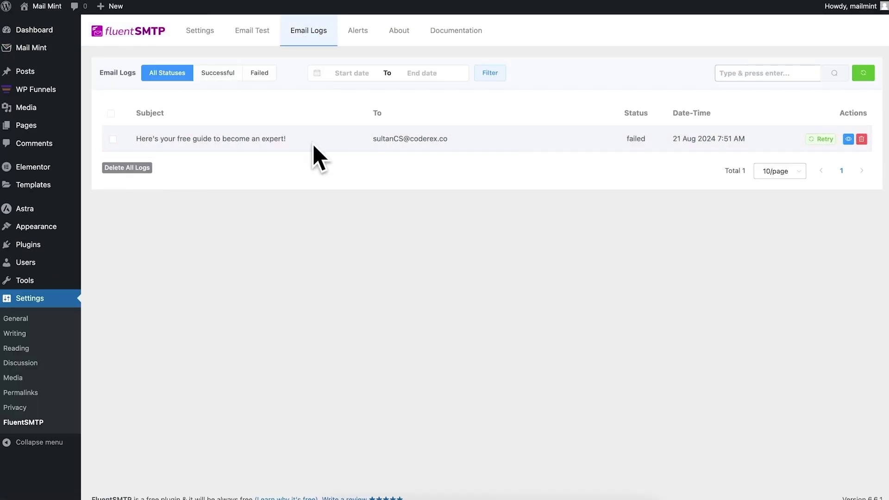